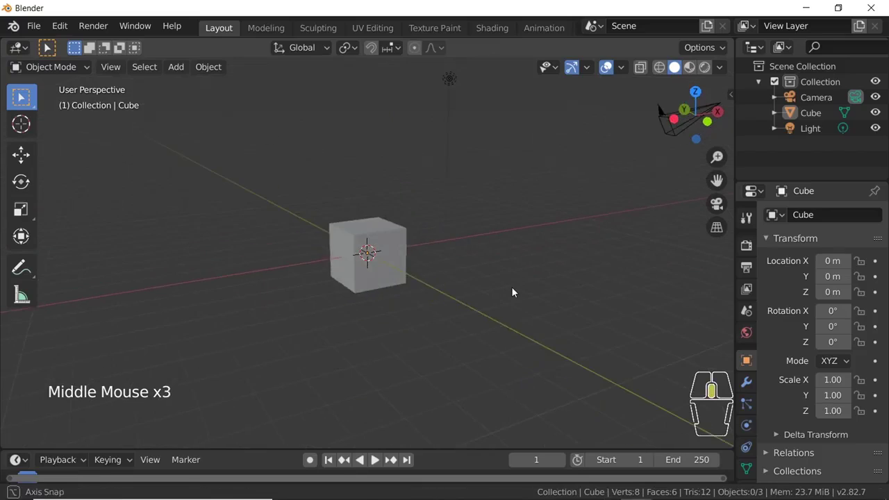
Select the default cube and switch from Object Mode to Edit Mode
scroll(423, 271, up, 3)
middle_drag(410, 275, 432, 294)
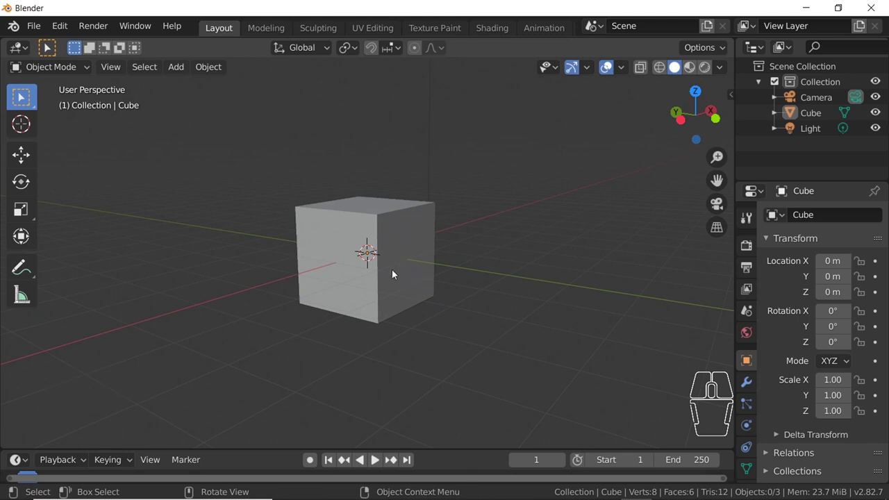
middle_drag(391, 272, 234, 225)
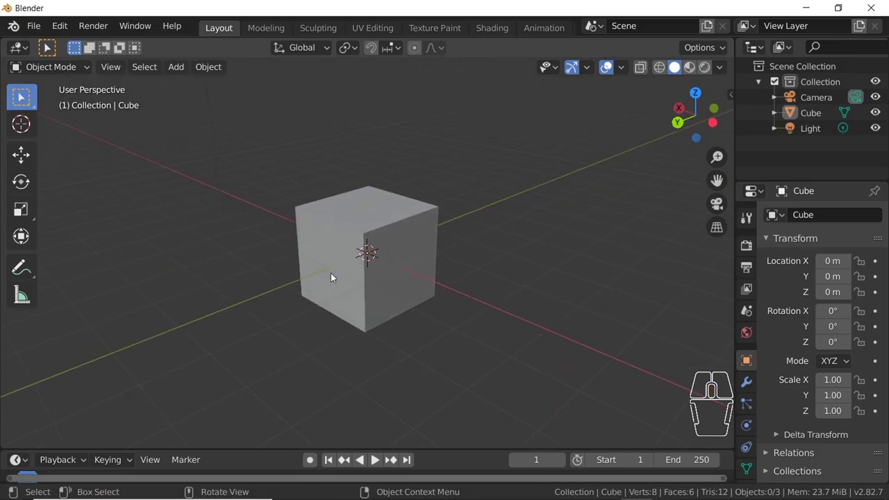
click(417, 281)
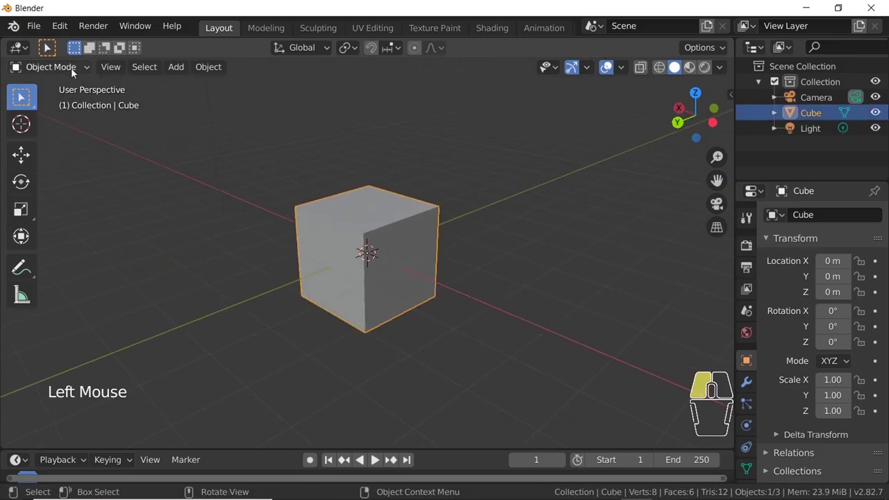
click(71, 67)
click(50, 103)
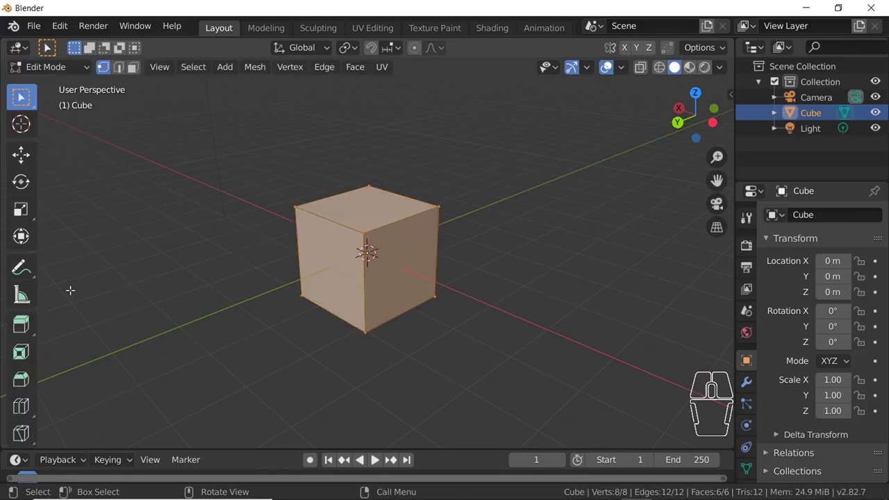
Activate the Knife tool and try starting a cut in the empty space beside the cube
scroll(17, 347, down, 2)
scroll(17, 347, up, 1)
scroll(16, 350, down, 5)
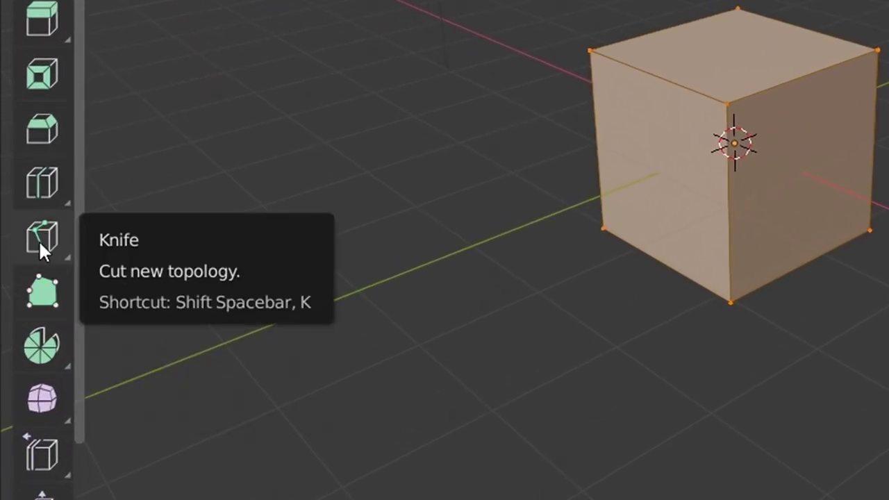
click(39, 243)
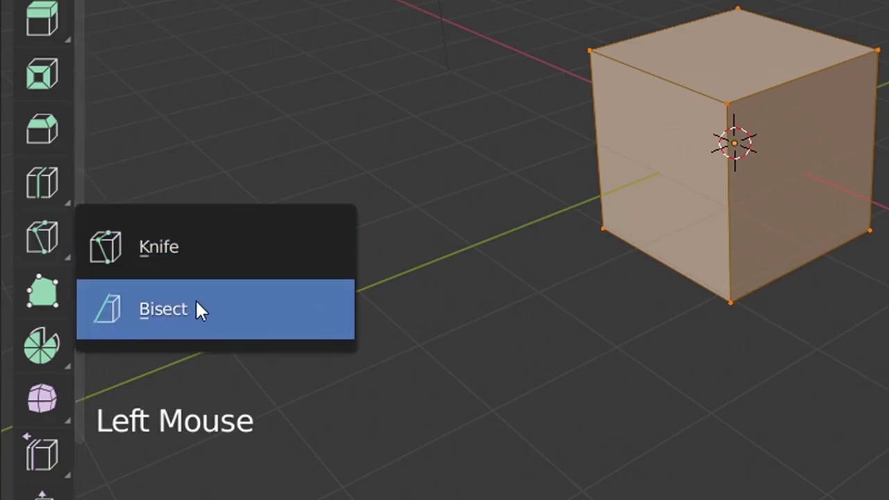
click(114, 266)
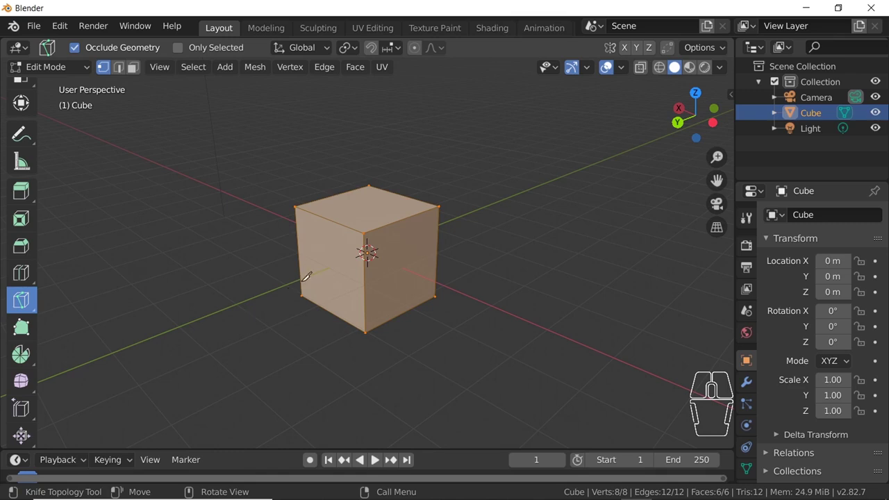
click(469, 184)
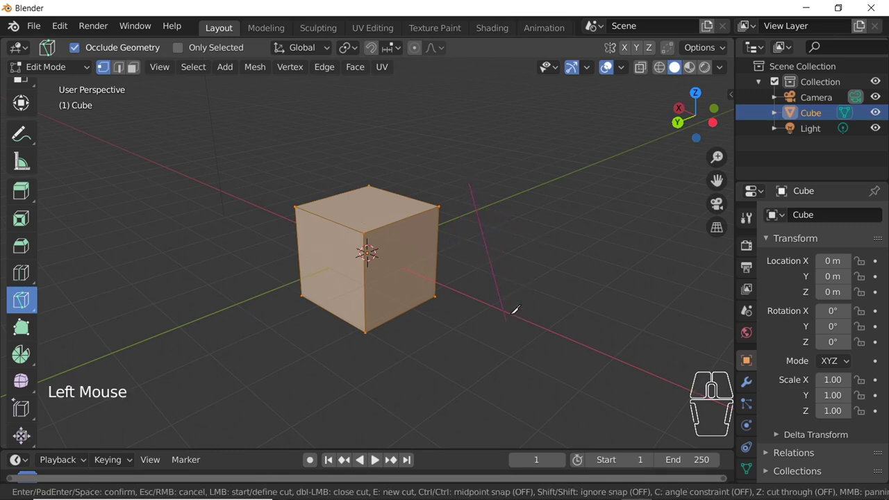
key(Escape)
Switch back to the Select Box tool and clear the selection of the cube's mesh
scroll(406, 260, up, 2)
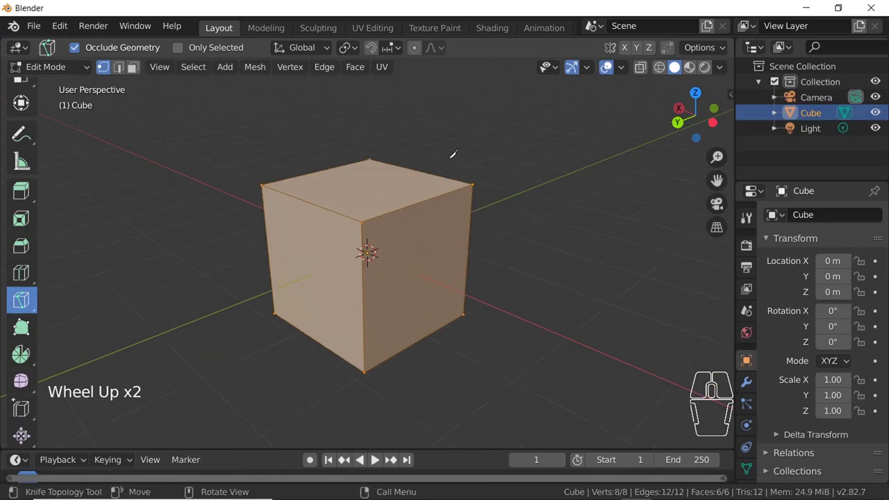
key(w)
click(456, 163)
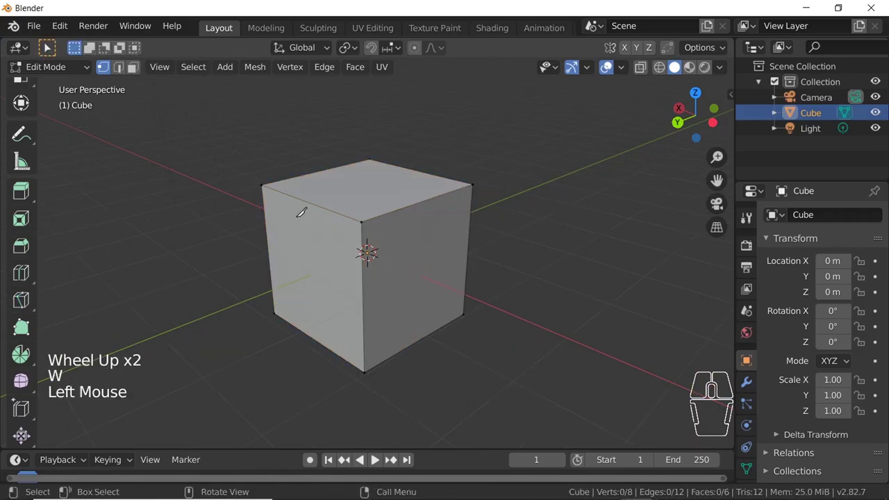
With the Knife tool, cut a closed four-sided outline into the middle of the cube's top face
click(21, 300)
middle_drag(319, 258, 559, 259)
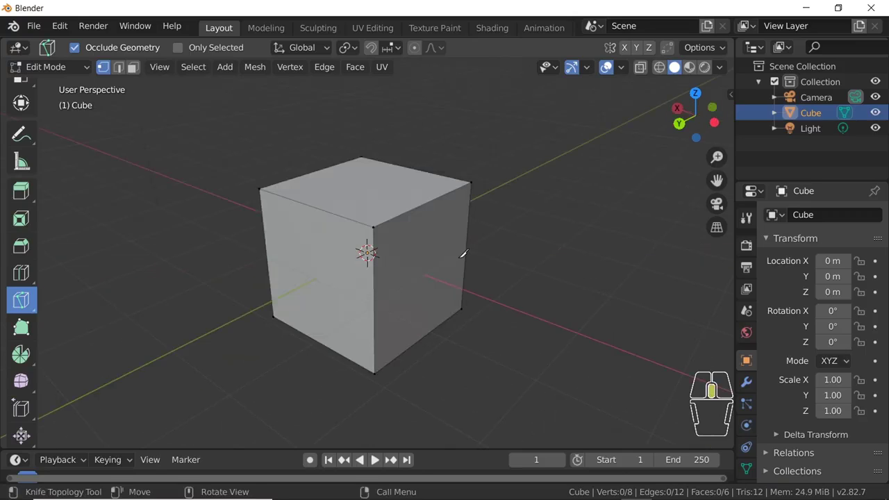
middle_drag(463, 254, 413, 275)
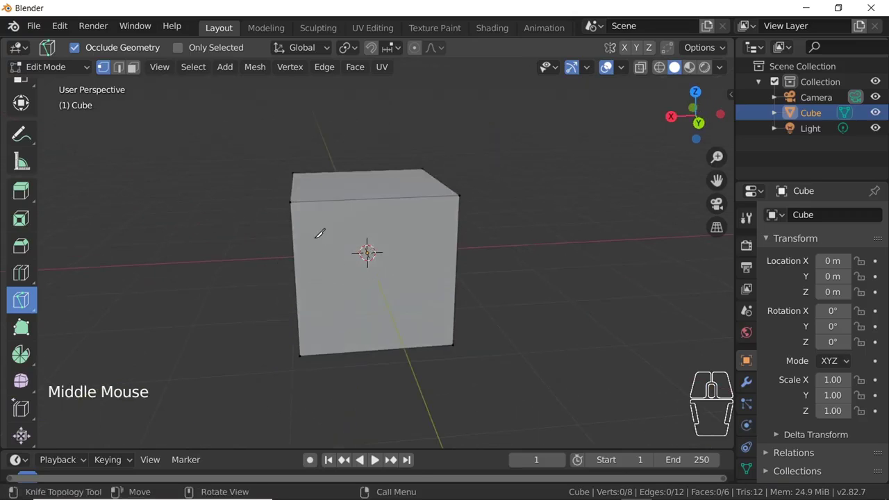
middle_drag(319, 232, 327, 198)
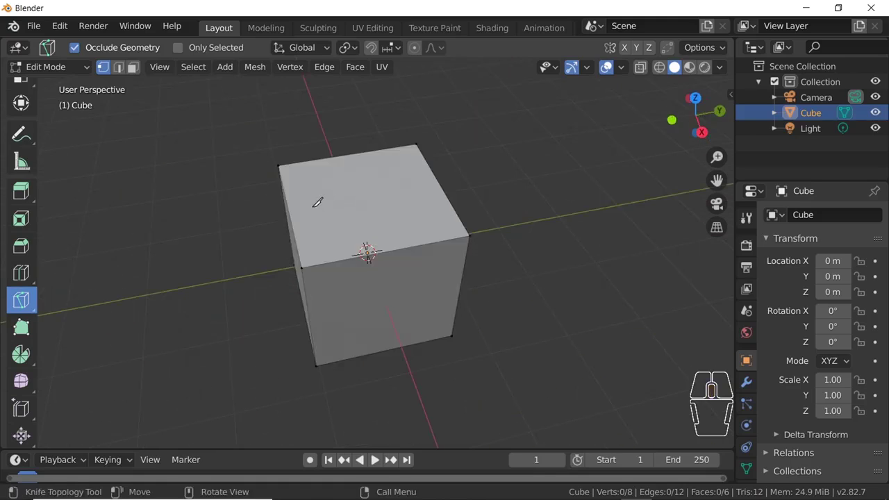
click(310, 188)
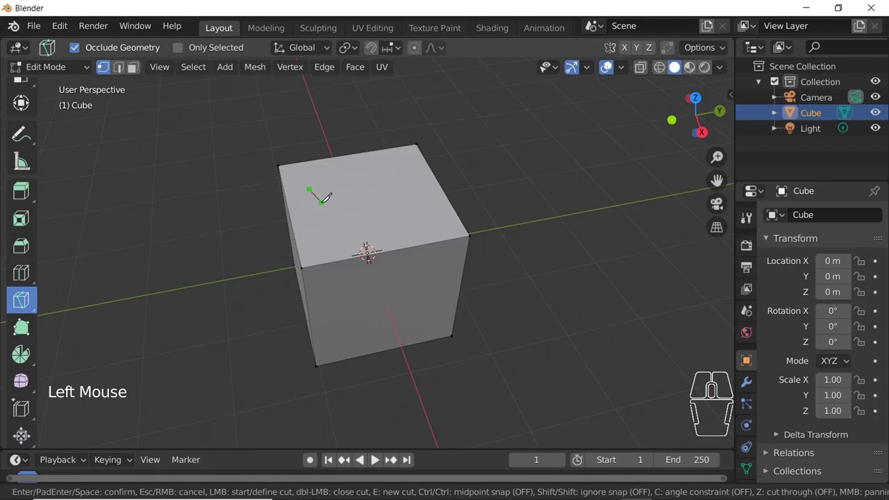
click(336, 234)
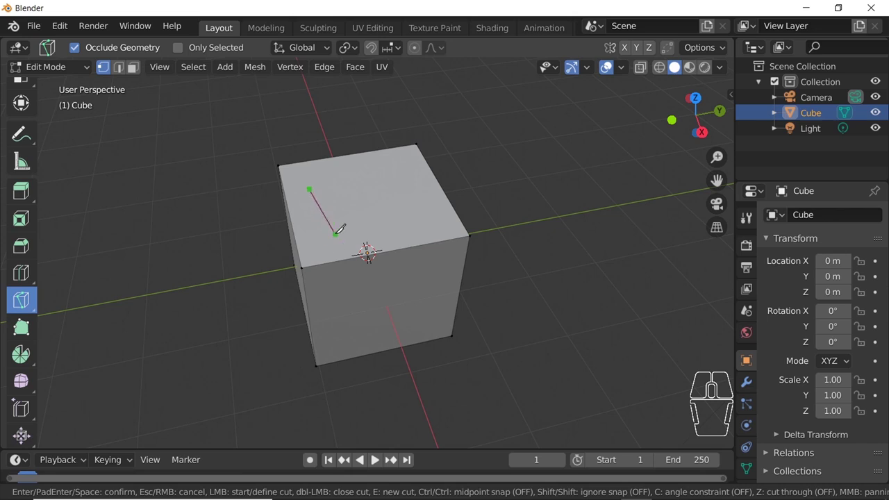
click(398, 213)
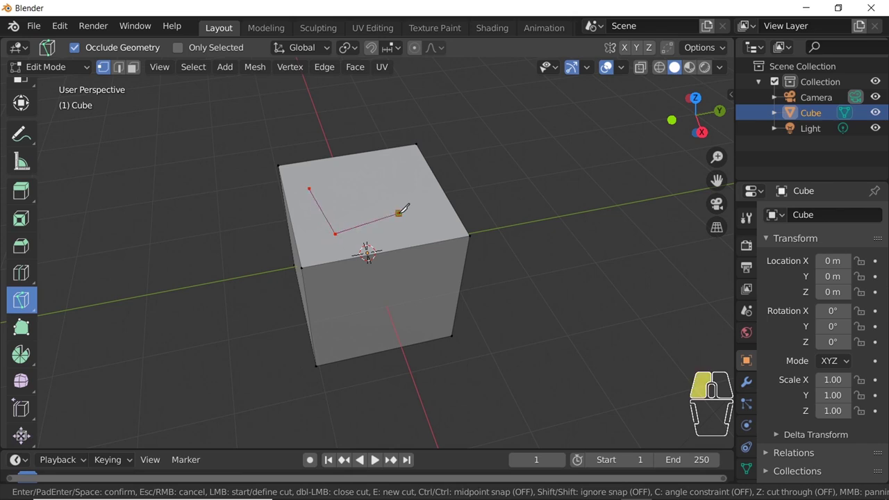
click(388, 169)
click(310, 188)
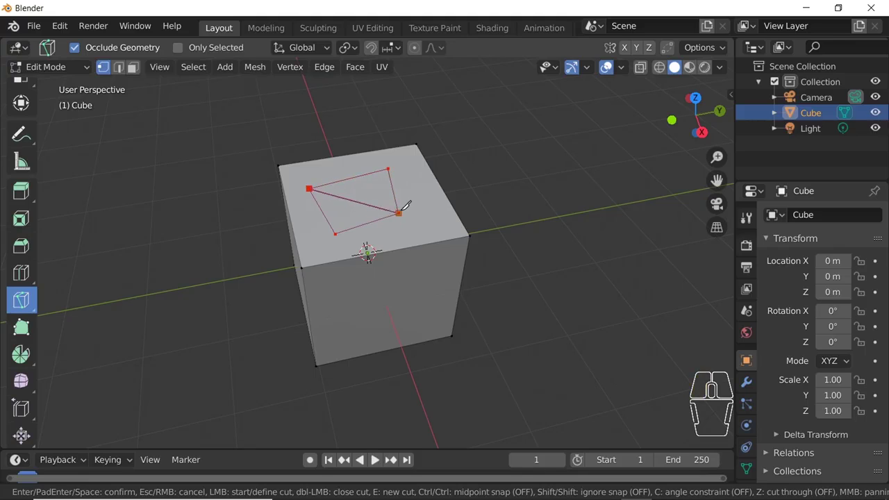
key(Return)
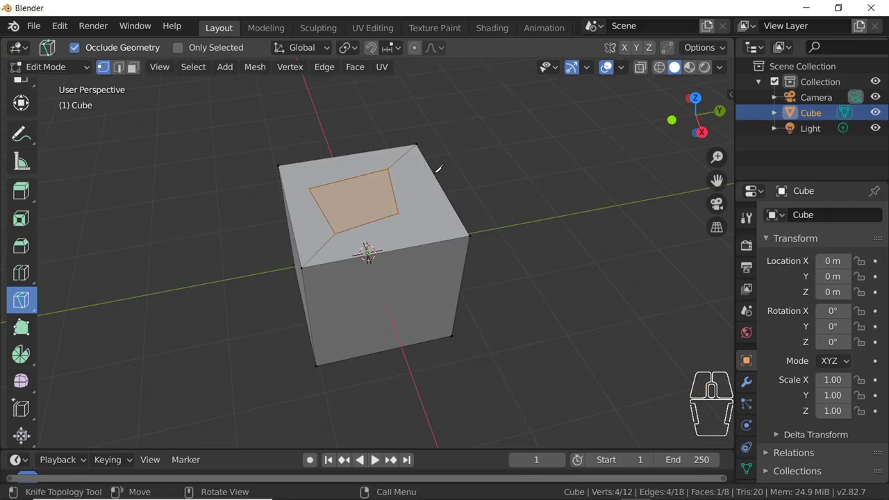
In face select mode, extrude the four-sided face cut into the cube's top upward into a small block and deselect it
key(w)
click(318, 157)
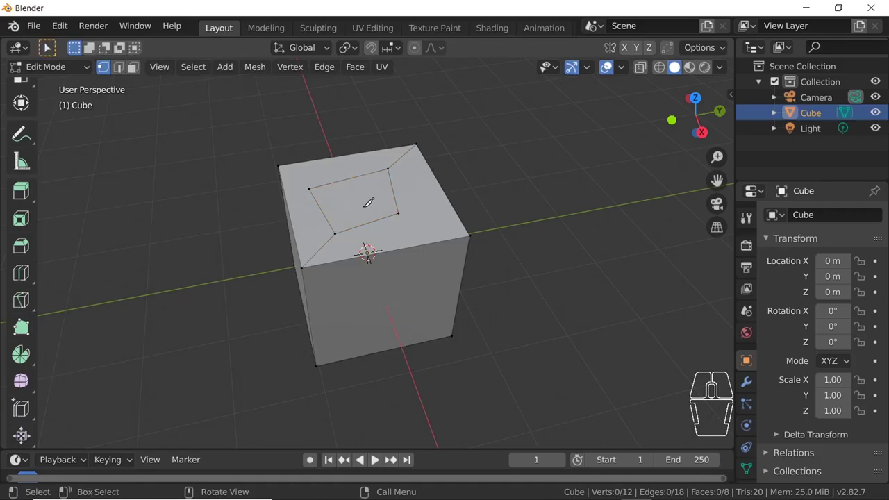
click(132, 67)
click(342, 200)
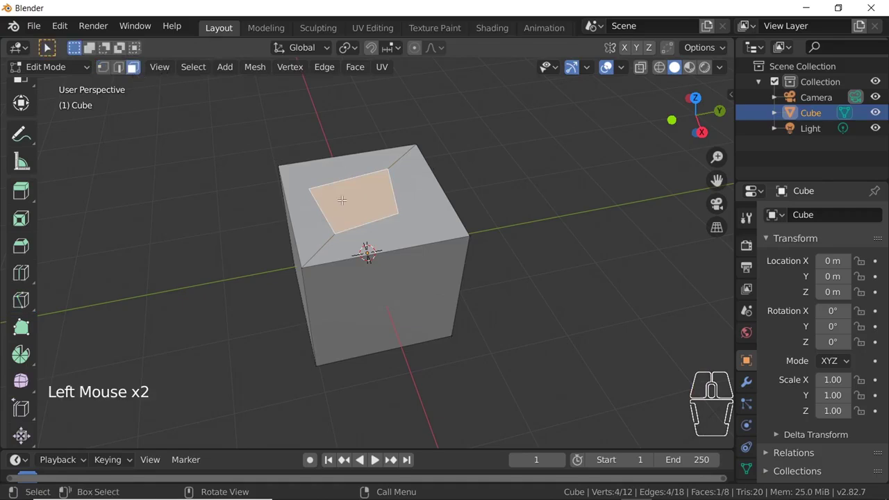
middle_drag(466, 214, 384, 222)
scroll(472, 190, down, 1)
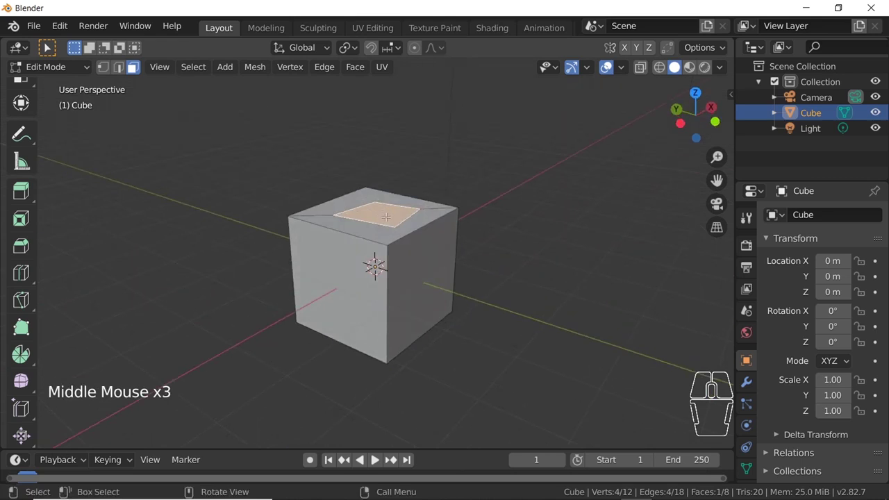
key(e)
click(383, 193)
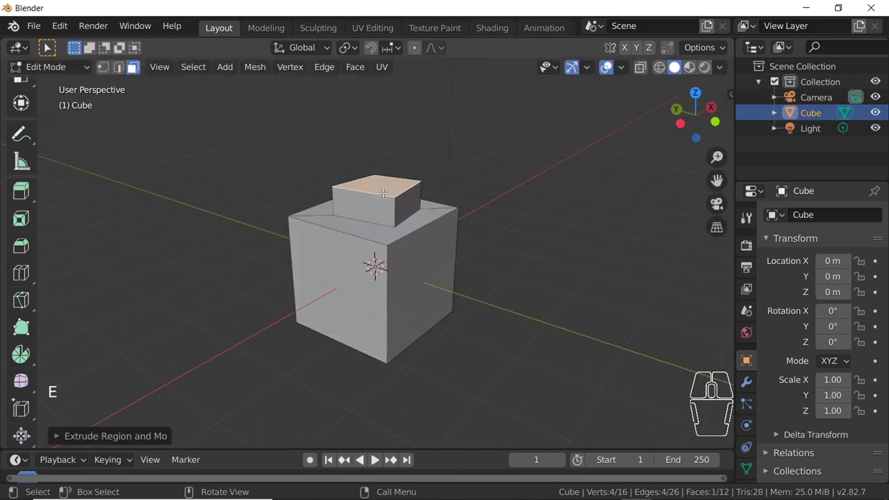
click(461, 185)
middle_drag(461, 185, 377, 214)
scroll(381, 229, up, 1)
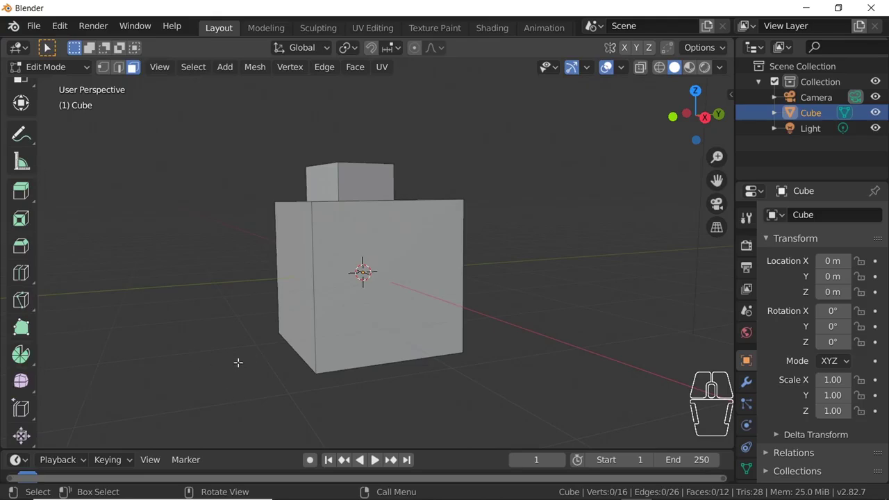
key(k)
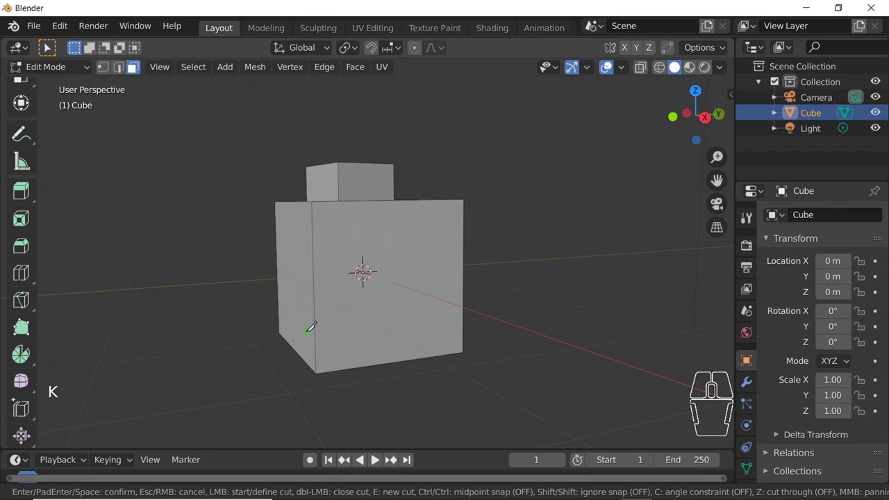
click(336, 246)
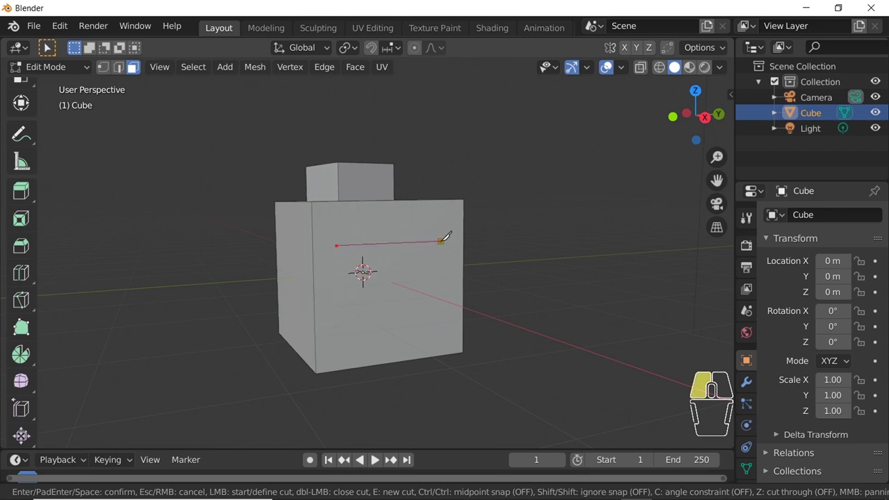
click(441, 241)
click(422, 333)
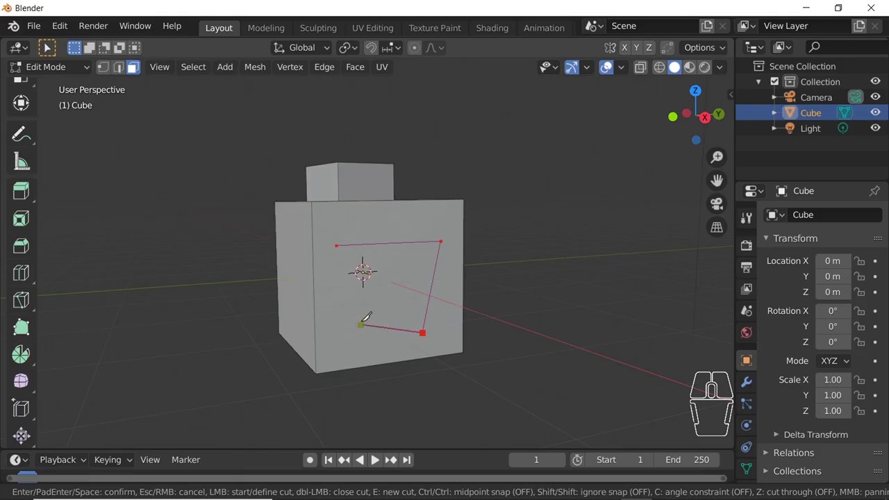
key(Return)
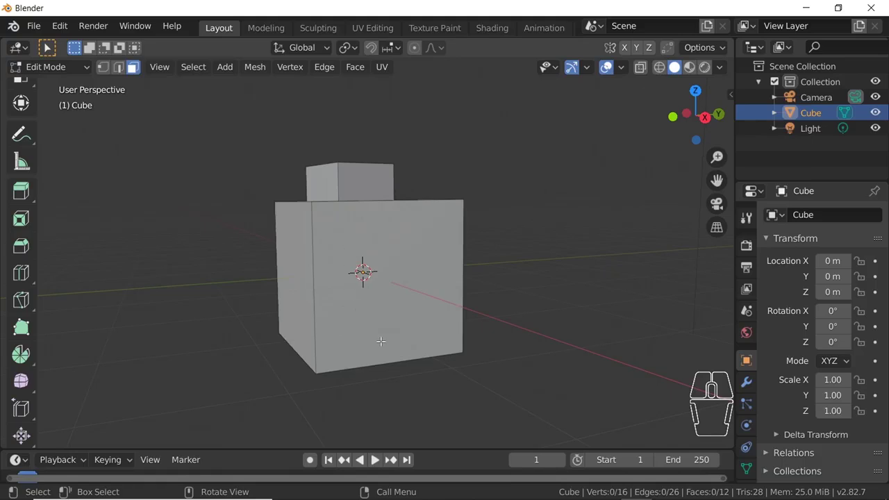
Knife-cut a closed, upright four-sided outline into the cube's large side face
key(k)
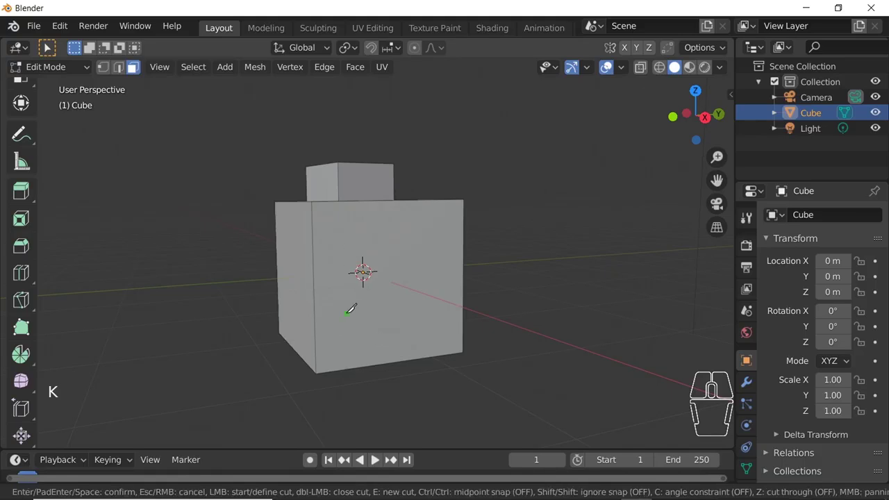
click(355, 228)
click(417, 238)
click(416, 330)
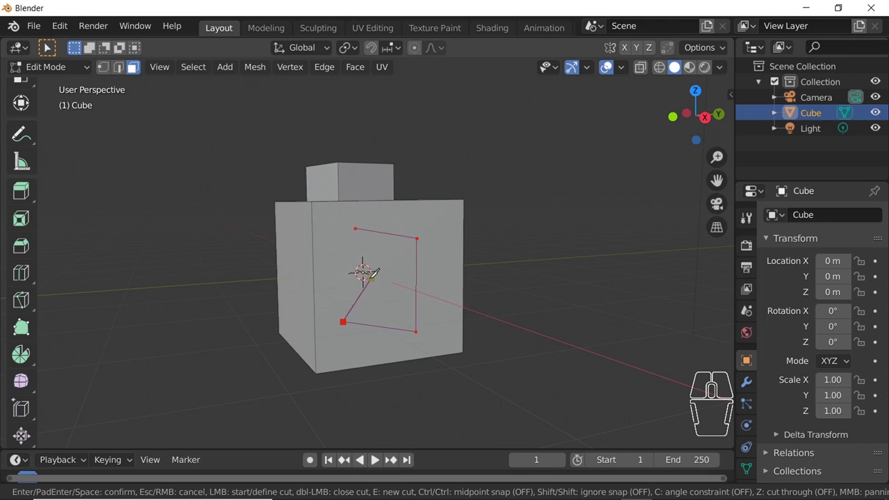
click(354, 228)
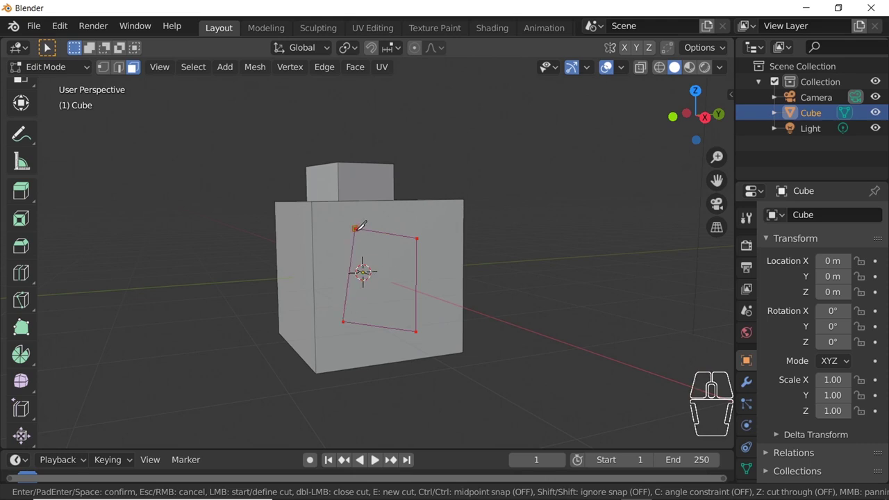
key(Return)
Extrude the newly cut four-sided face outward from the cube's side into a protruding block
click(375, 282)
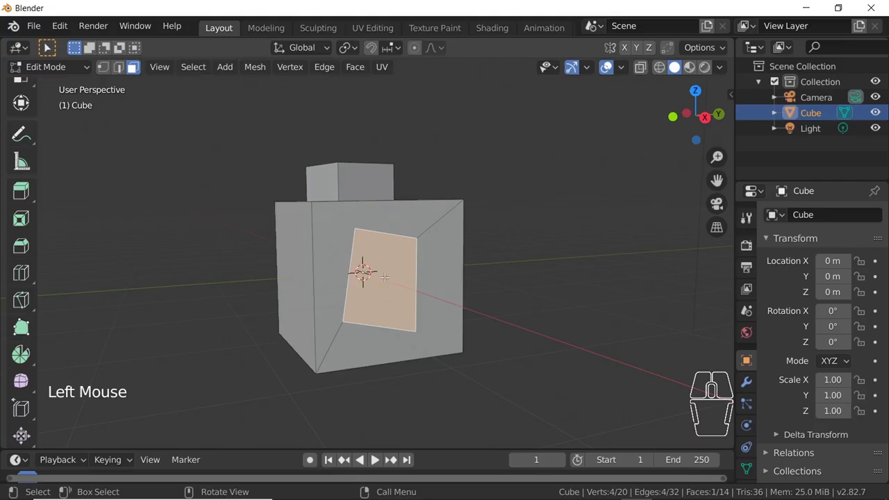
key(e)
click(475, 222)
middle_drag(475, 223, 431, 309)
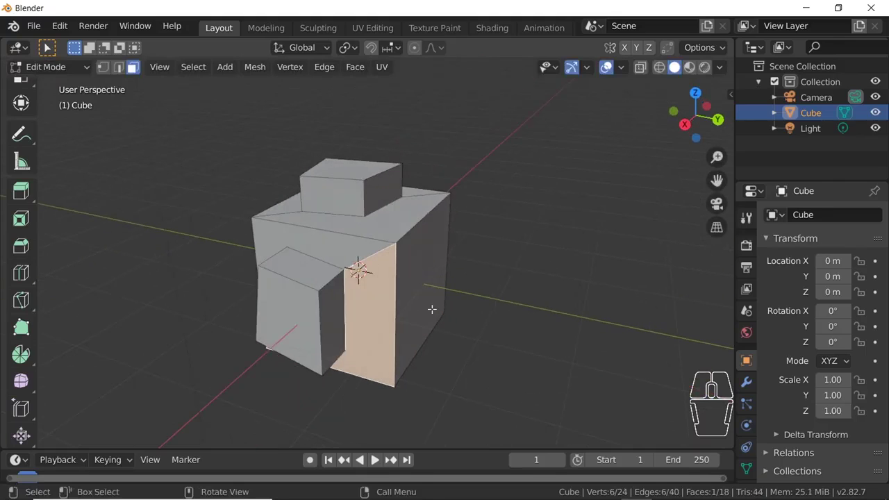
Knife-cut a closed four-sided outline with a sloping upper edge into the middle of the cube's blank -Y side
middle_drag(484, 278, 333, 313)
key(k)
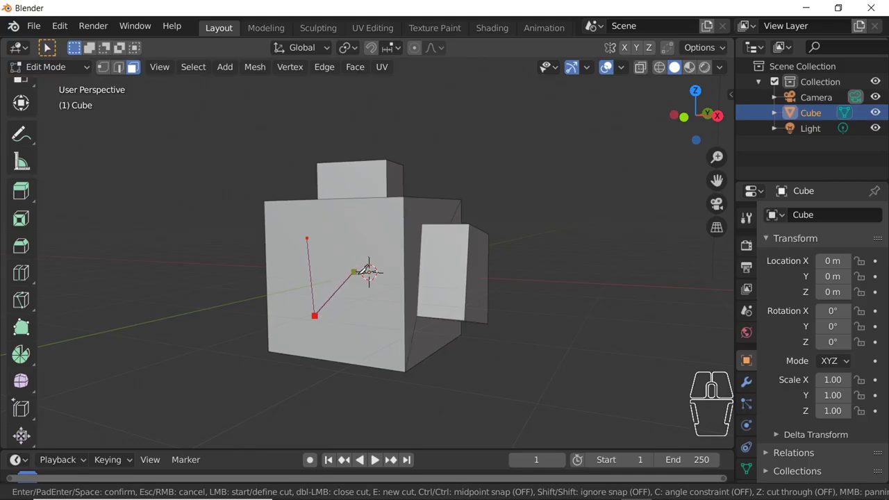
click(375, 336)
click(377, 295)
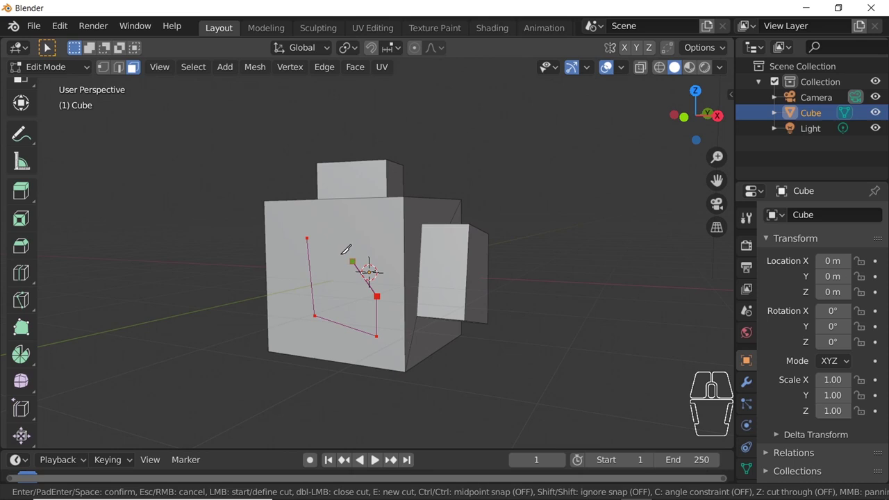
click(306, 239)
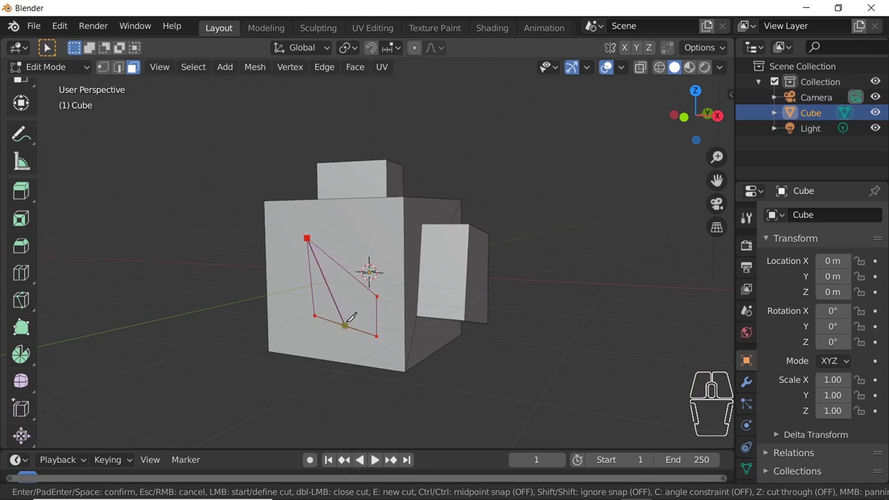
In the same Knife session, begin a separate cut and outline a small closed triangle near the -Y side's lower-left corner
middle_drag(351, 318, 397, 316)
scroll(375, 295, up, 2)
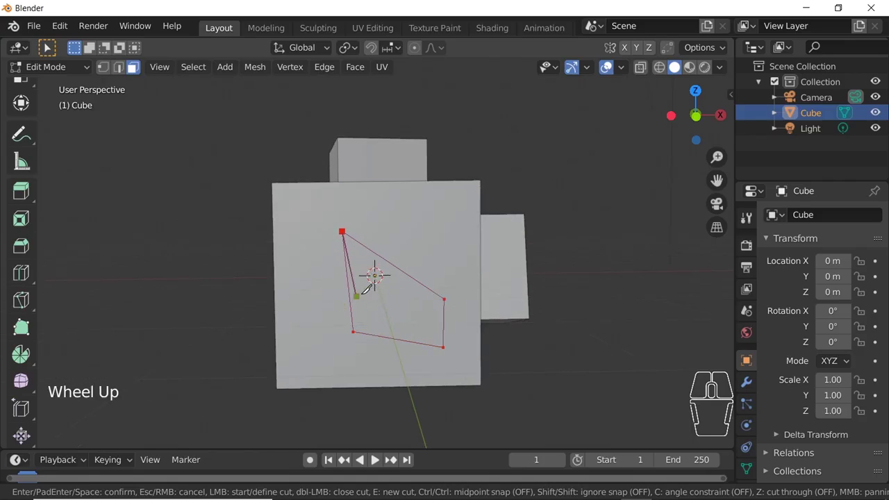
key(e)
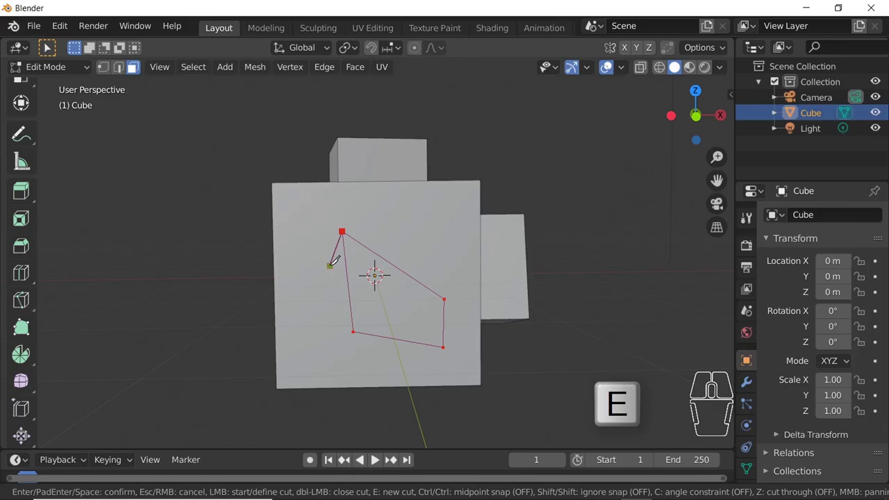
click(297, 312)
click(302, 359)
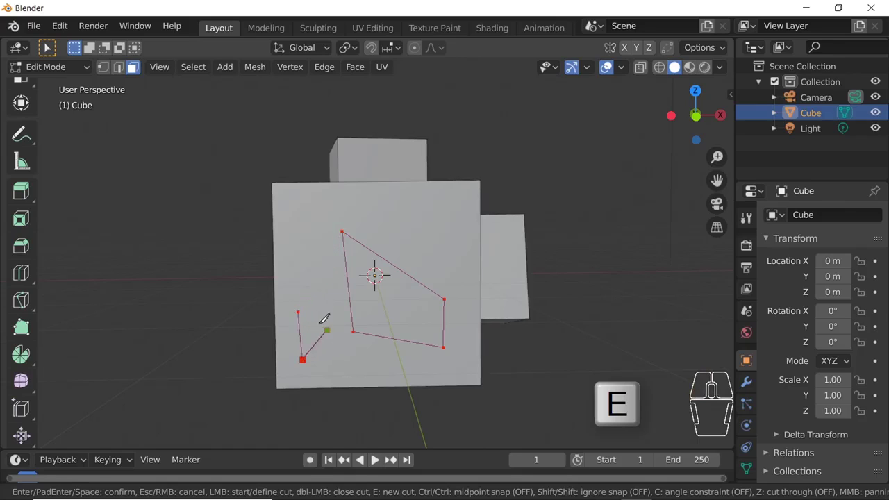
click(298, 312)
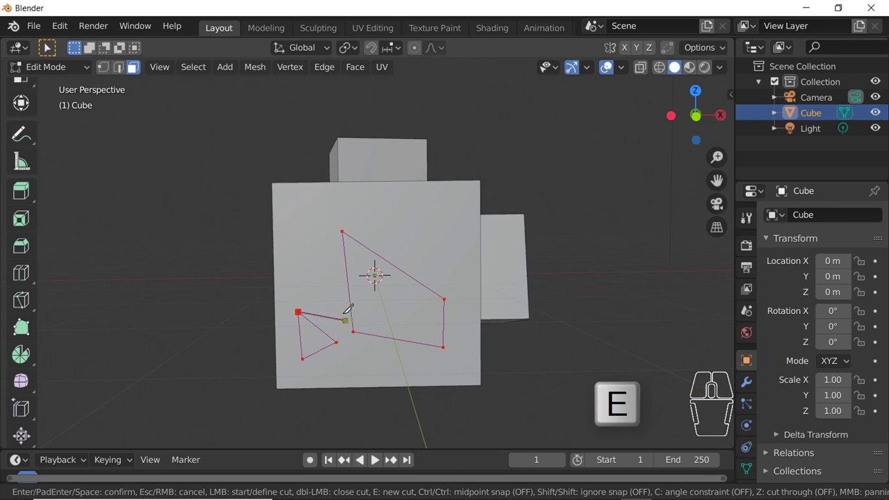
Add another separate closed triangular cut near the upper-right corner of the cube's -Y side
click(415, 206)
click(452, 225)
click(452, 257)
click(417, 206)
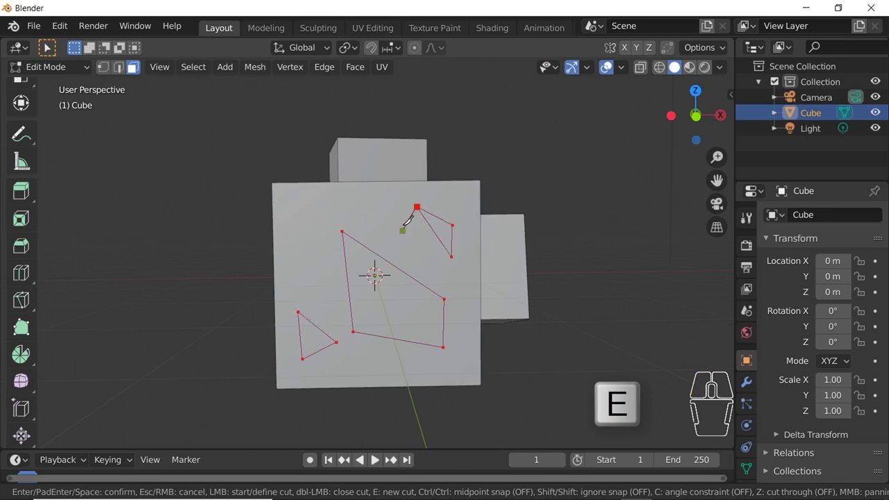
Add a third triangular cut near the -Y side's upper-left corner and apply all the knife cuts
key(e)
click(349, 203)
click(298, 262)
click(306, 203)
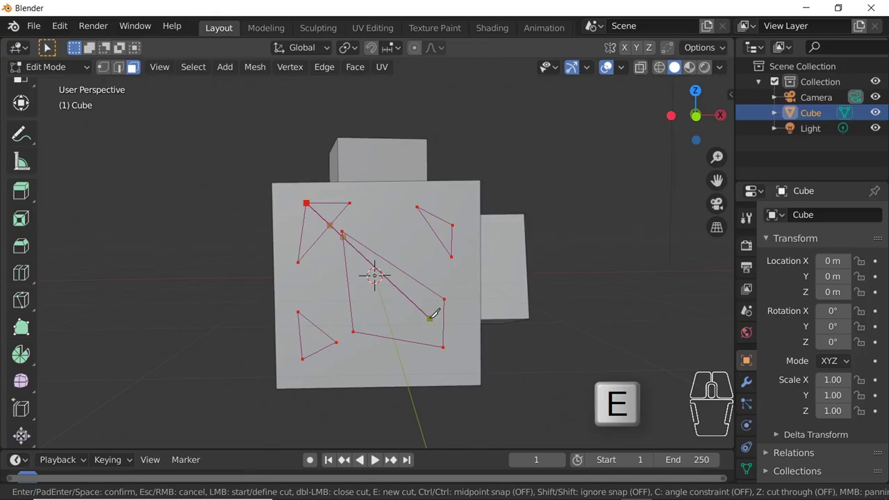
key(Return)
Extrude the two upper triangular faces on the cube's -Y side outward
middle_drag(409, 291, 379, 243)
click(375, 226)
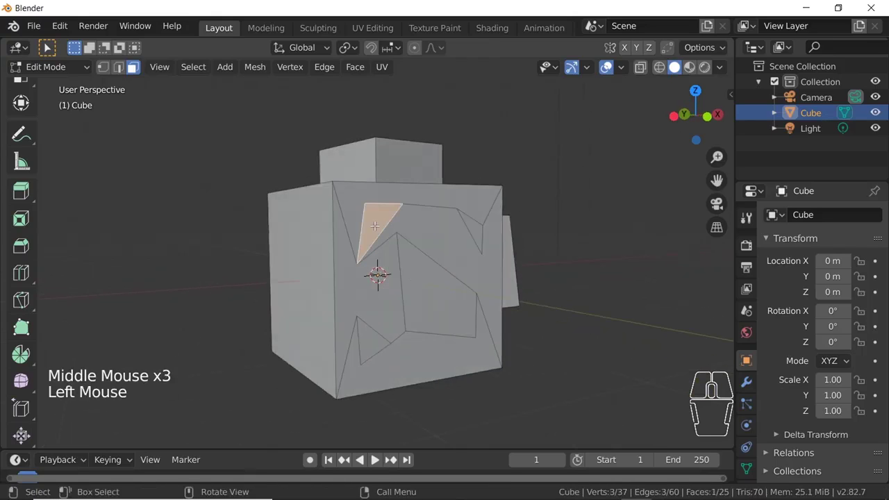
key(e)
click(470, 227)
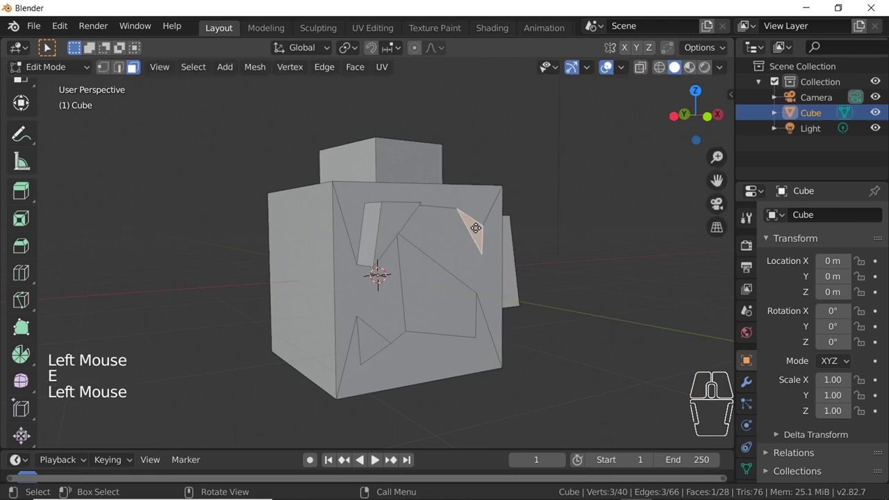
key(e)
Extrude the central four-sided face on the -Y side slightly outward
click(448, 286)
key(e)
click(455, 290)
Extrude the lower triangular face on the -Y side outward and scale its end face up to about twice its size
click(379, 339)
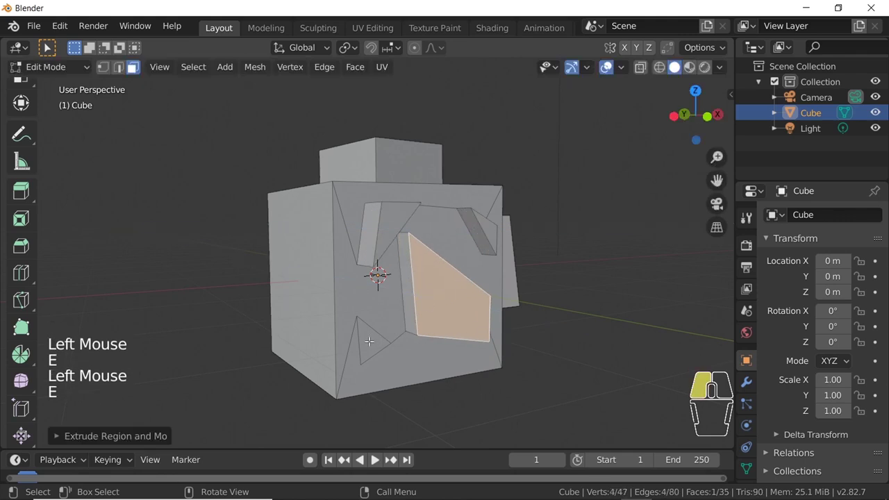
key(e)
click(396, 346)
key(s)
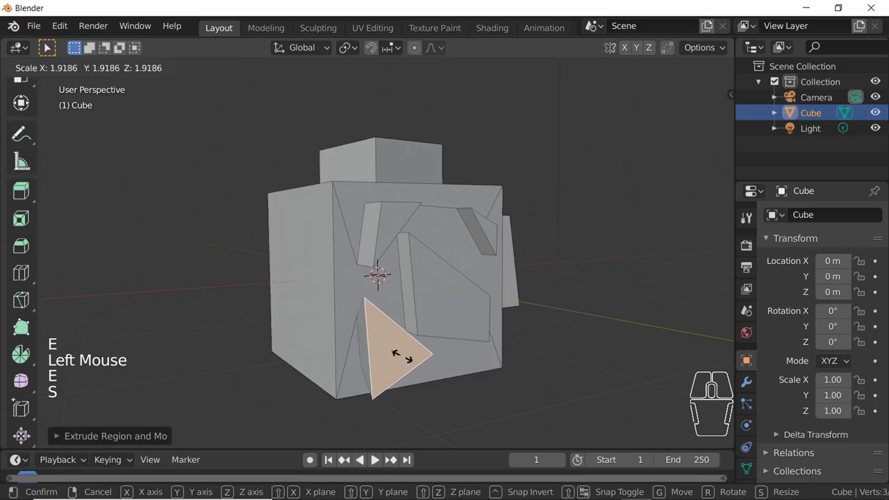
click(400, 355)
Extrude the central four-sided face further outward and scale its end face down so the block tapers
click(430, 303)
key(e)
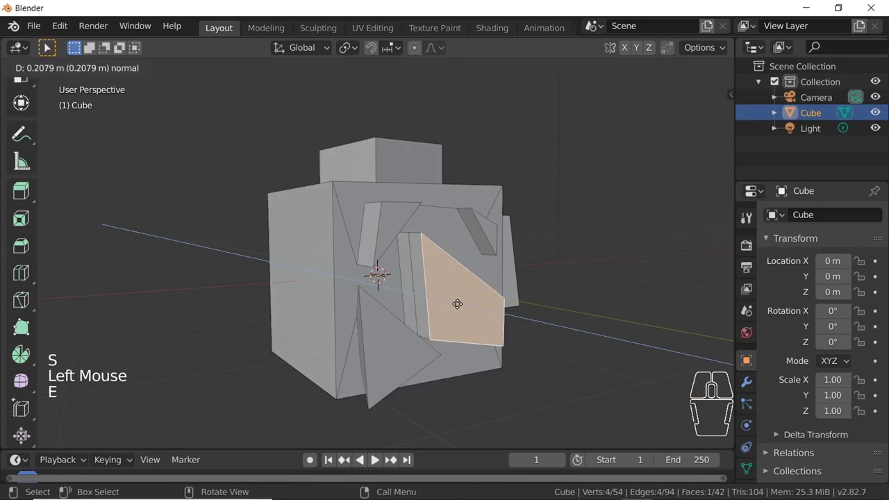
click(500, 311)
key(s)
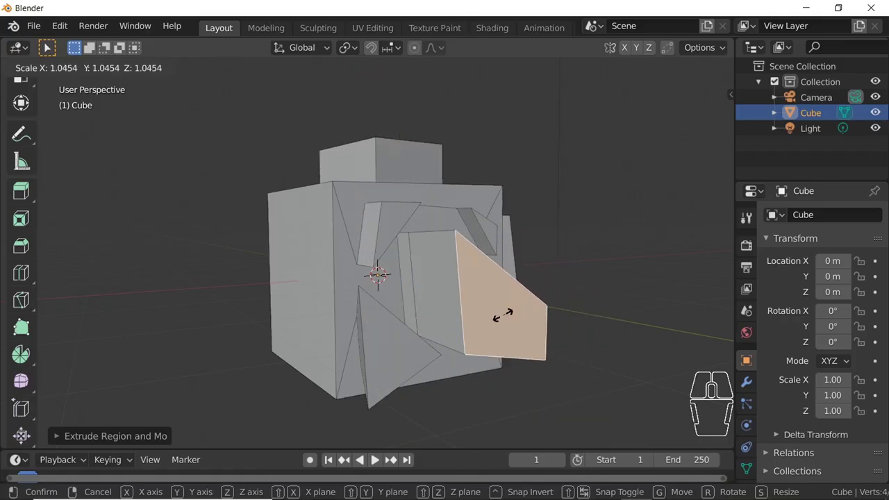
key(shift)
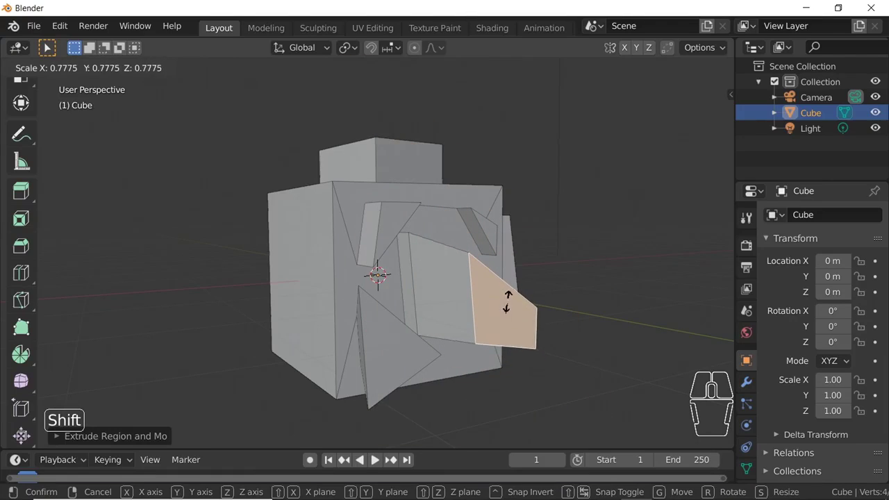
click(509, 312)
Rotate the end face of the extruded upper-right triangle by about 18 degrees
click(491, 240)
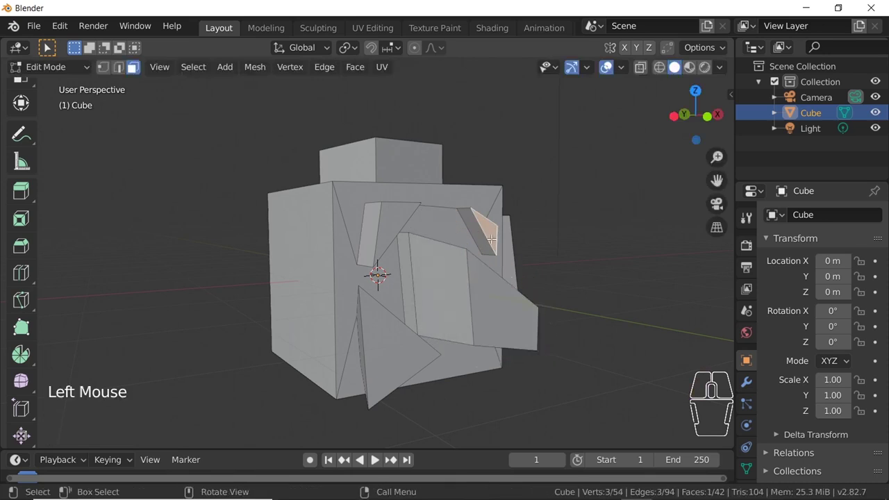
key(r)
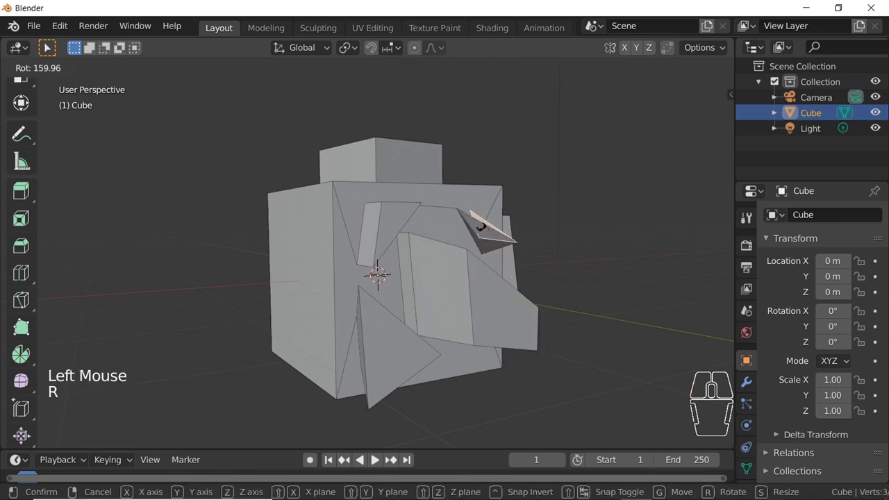
key(shift)
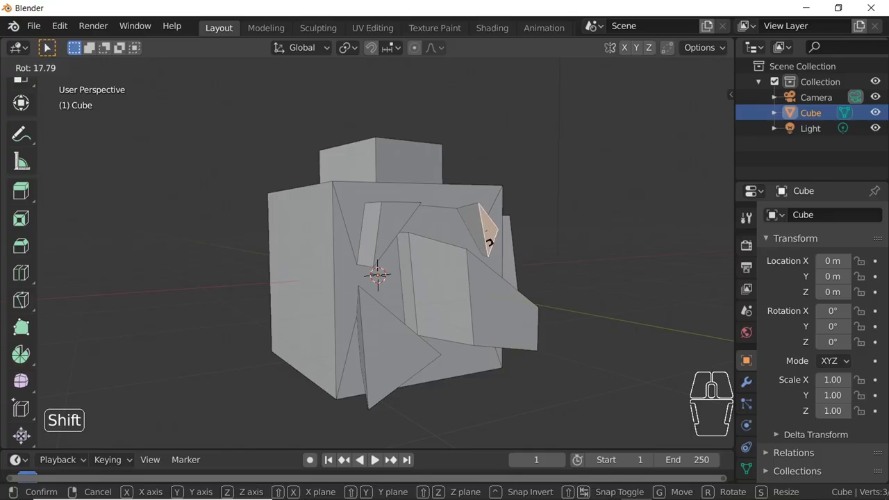
click(412, 161)
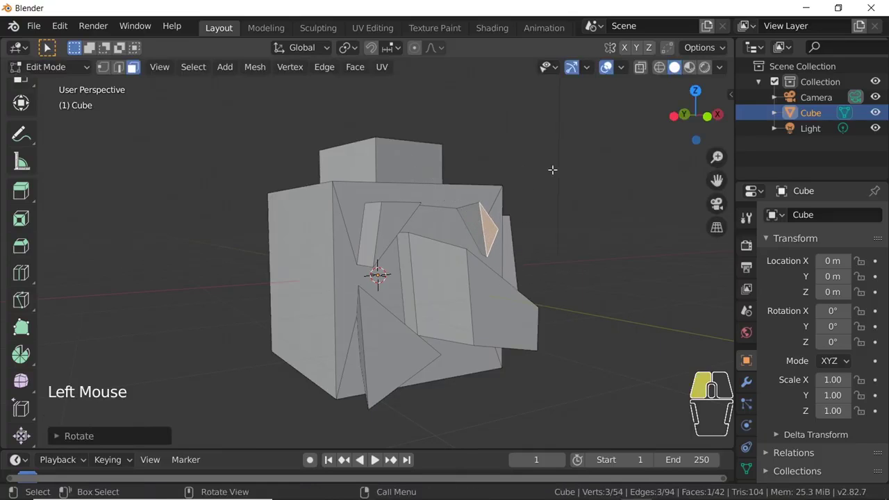
Start a Knife cut on the cube's blank +Y side with a horizontal line and a slanted line running down from its right end
middle_drag(552, 169, 482, 213)
scroll(468, 186, down, 5)
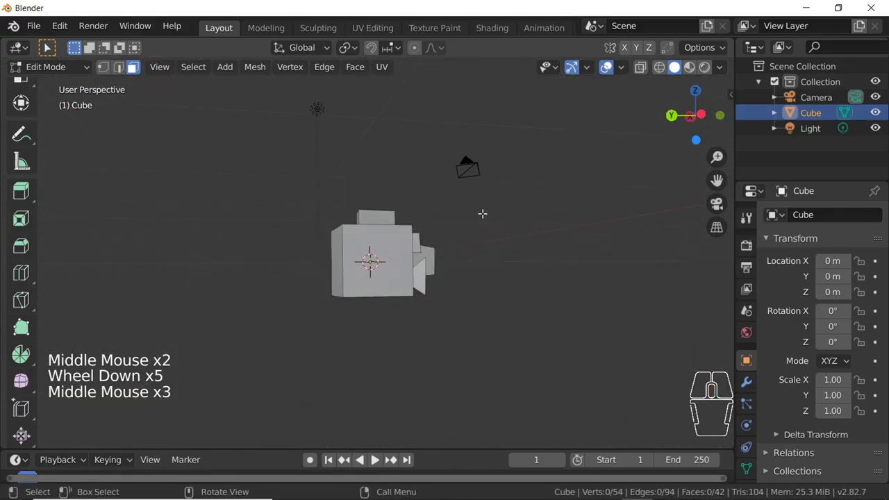
scroll(413, 258, up, 2)
scroll(413, 258, up, 1)
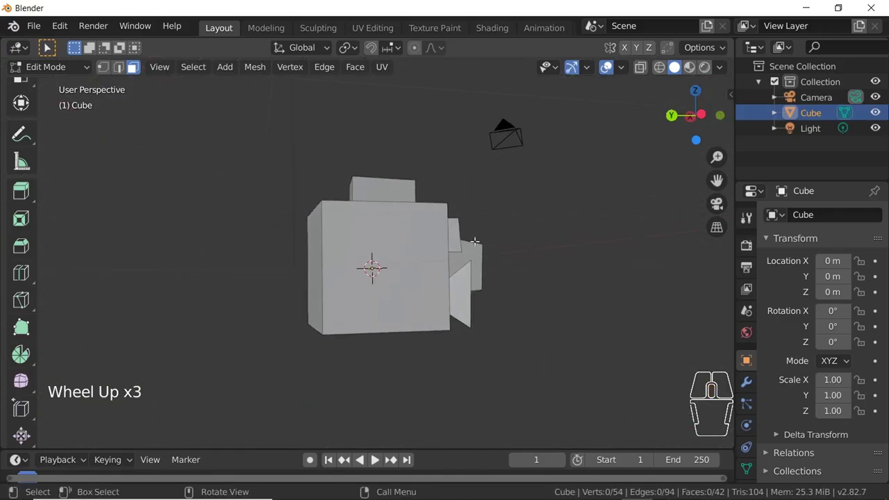
middle_drag(459, 277, 440, 293)
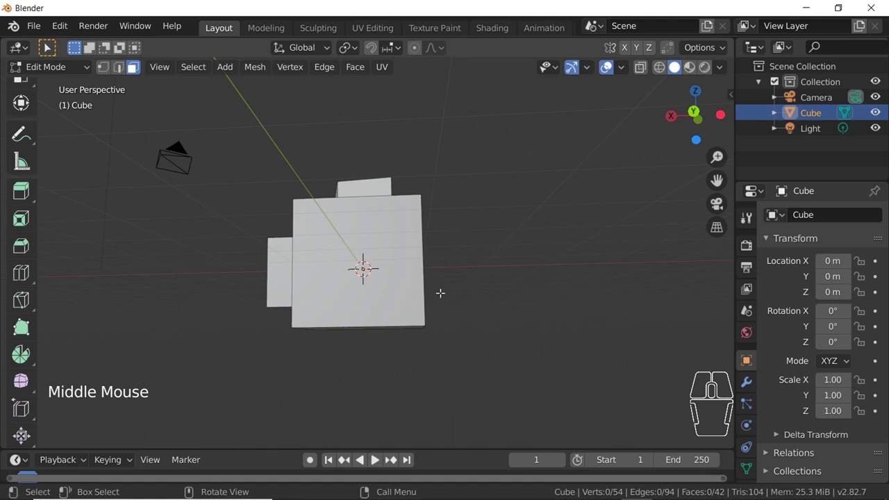
key(k)
middle_drag(382, 267, 382, 262)
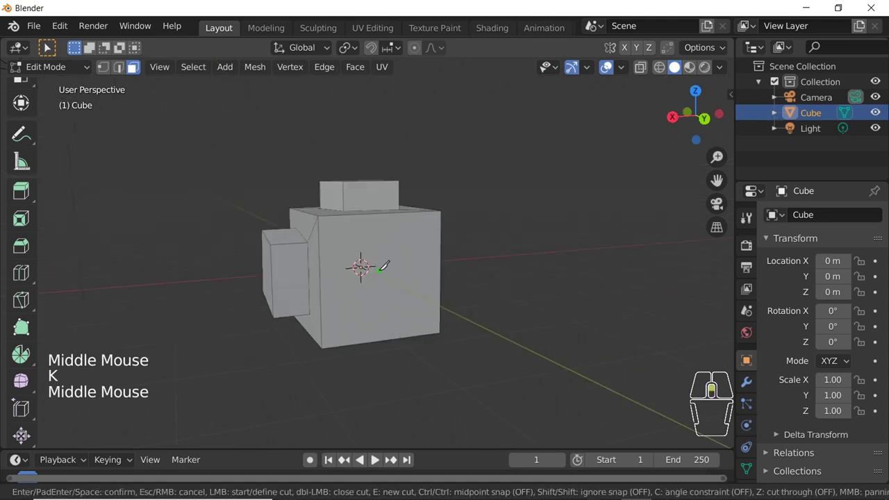
scroll(358, 240, up, 3)
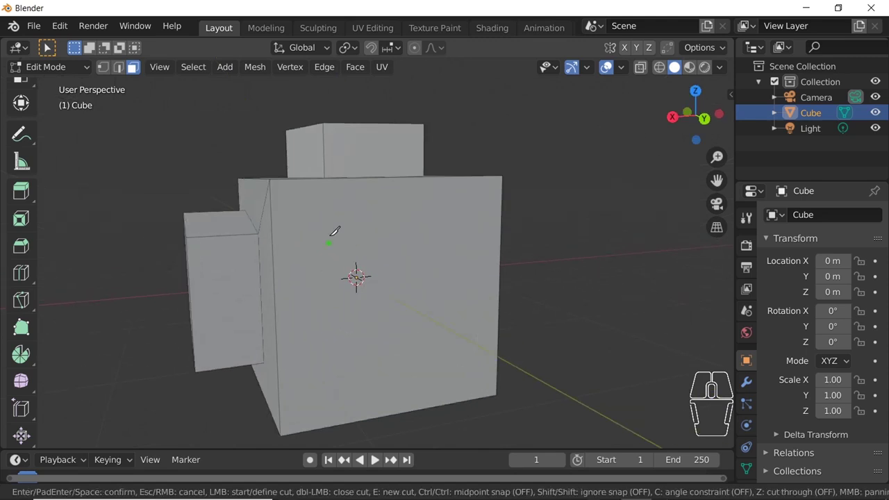
click(327, 239)
click(423, 237)
click(438, 353)
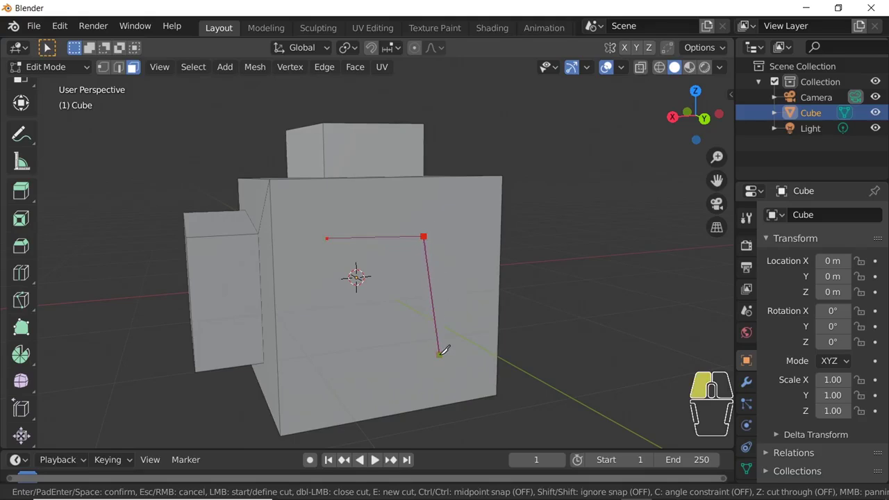
Using midpoint snapping, continue the cut to the middle of the horizontal line and then the slanted line, and apply it
key(ctrl)
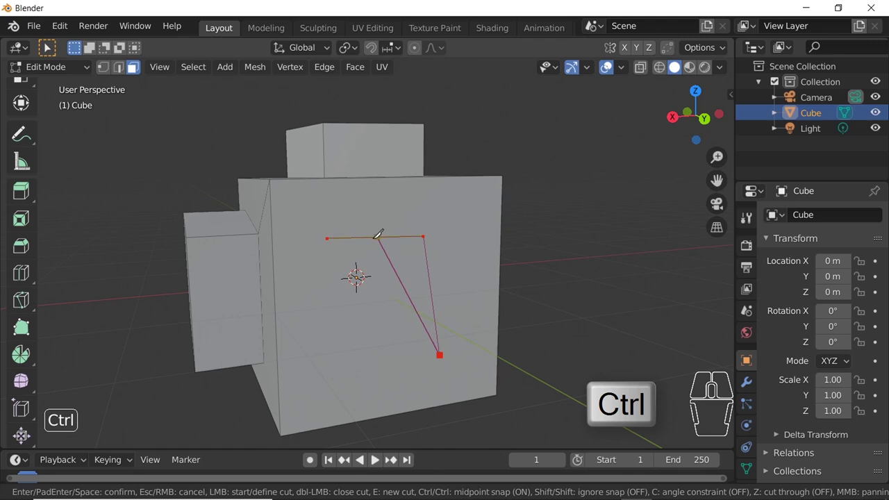
ctrl+click(376, 238)
ctrl+click(436, 284)
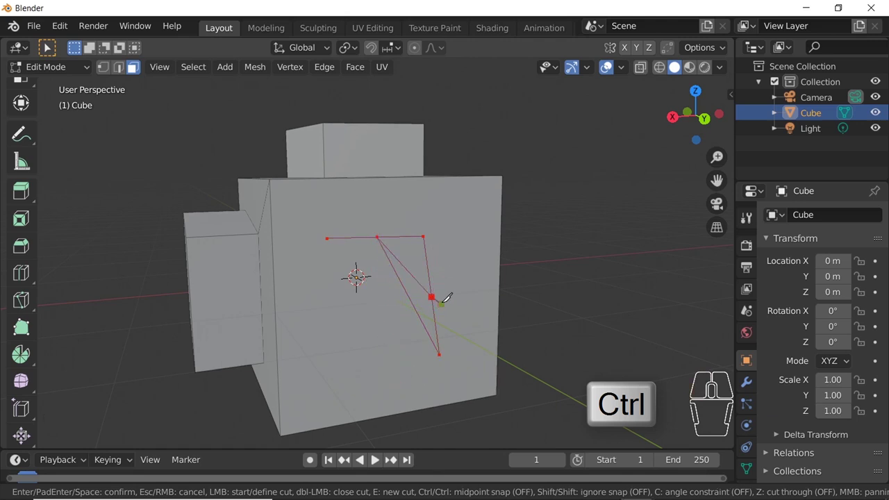
key(Return)
Extrude the small triangular face enclosed by the midpoint cuts outward from the +Y side
click(411, 272)
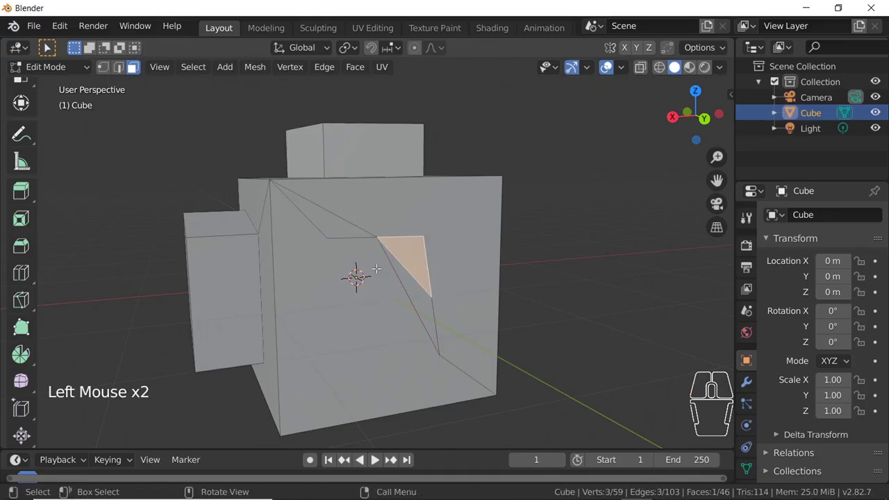
key(e)
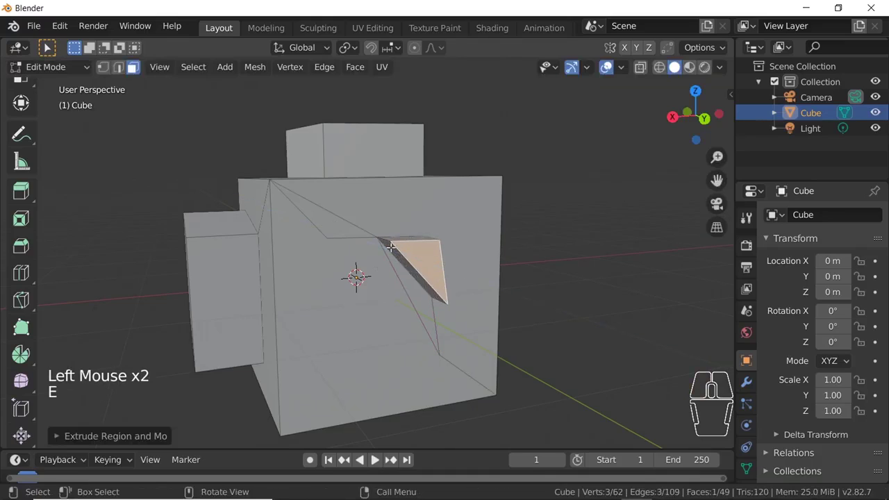
Scale down the narrow triangular face between the horizontal cut and the cube's upper corner, and rotate it clockwise
click(348, 231)
key(s)
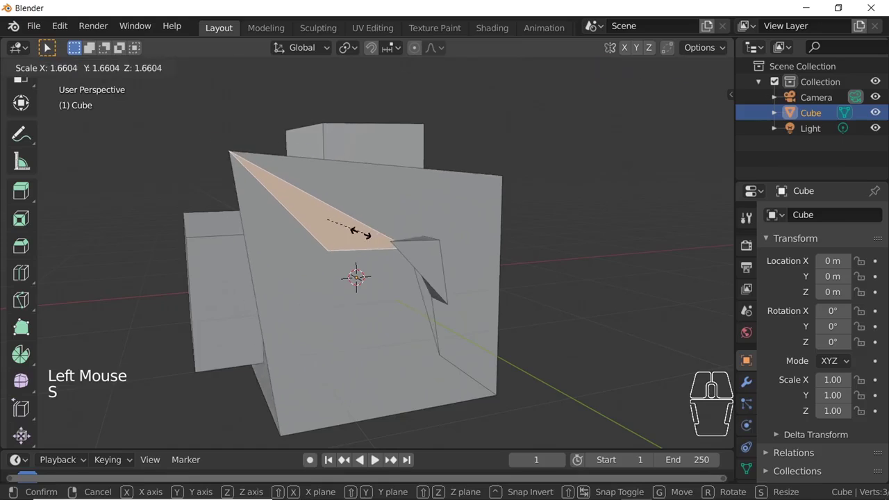
click(340, 229)
key(r)
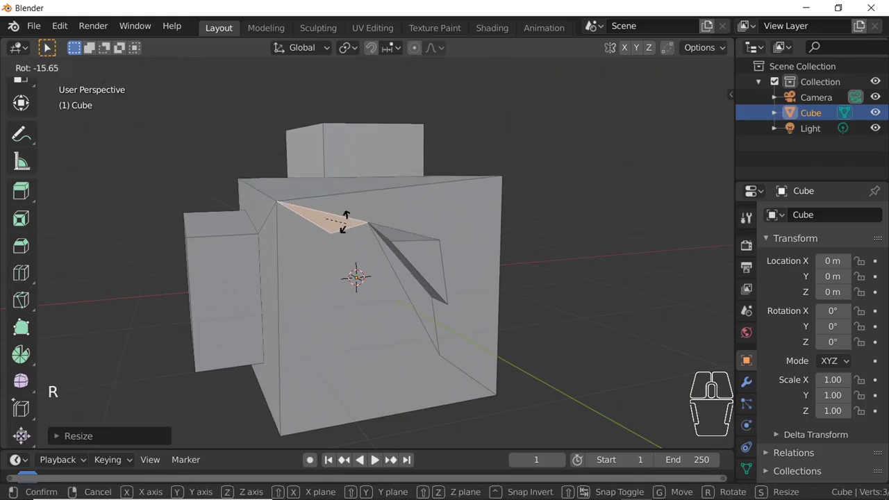
click(362, 253)
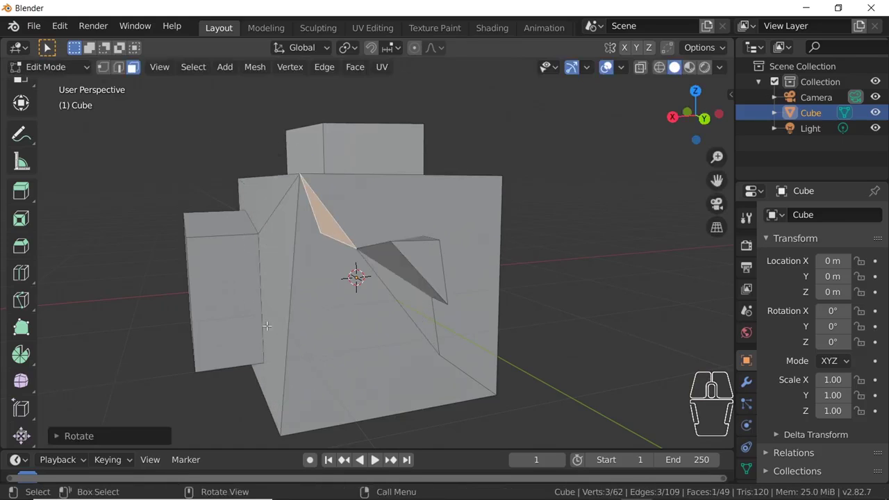
Start a Knife cut on the cube's blank -X side with a nearly horizontal line, and continue it with an angle-constrained diagonal line downward
middle_drag(267, 325, 413, 282)
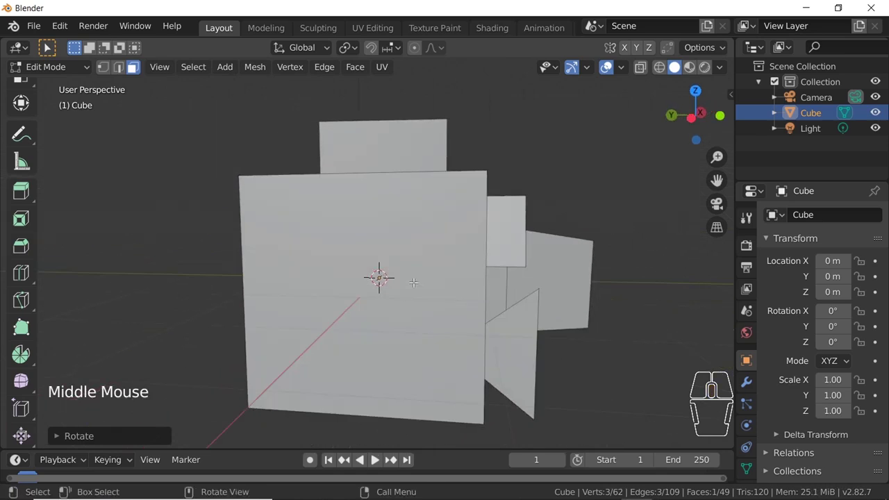
key(k)
click(300, 226)
click(394, 217)
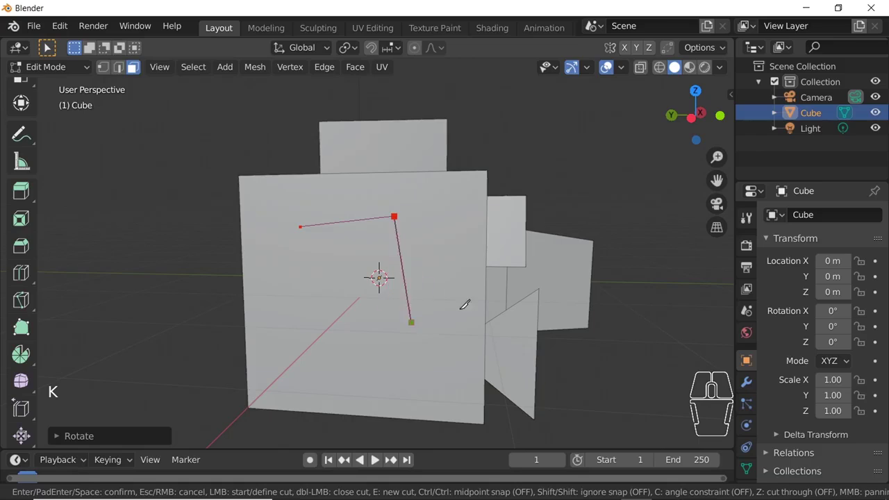
key(c)
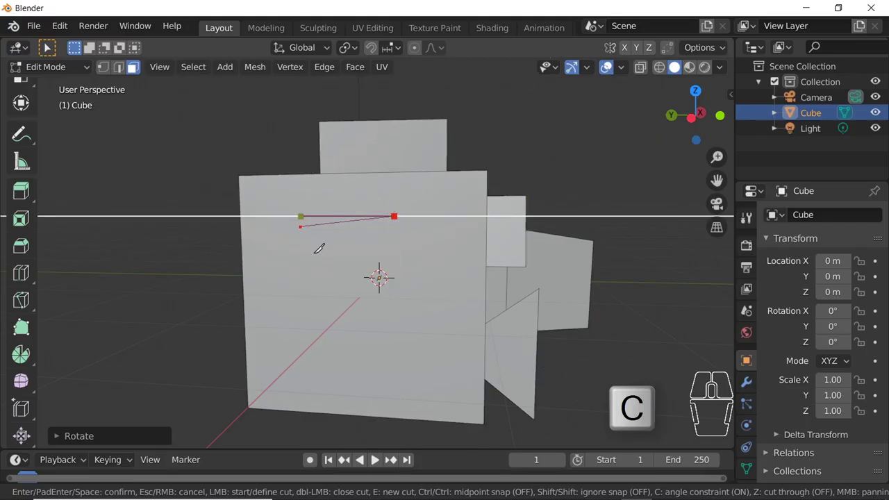
click(461, 283)
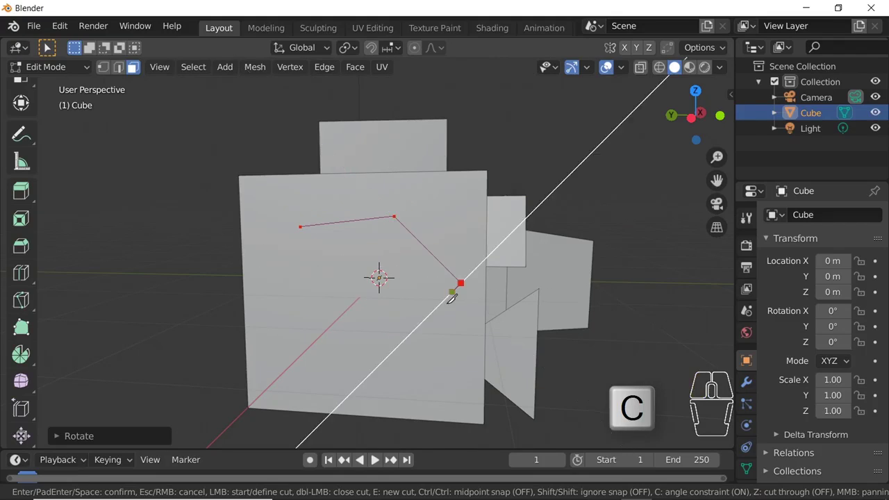
Continue the angle-constrained cut around the middle of the side until it crosses the first line to enclose a polygon, and apply it
click(392, 318)
click(353, 321)
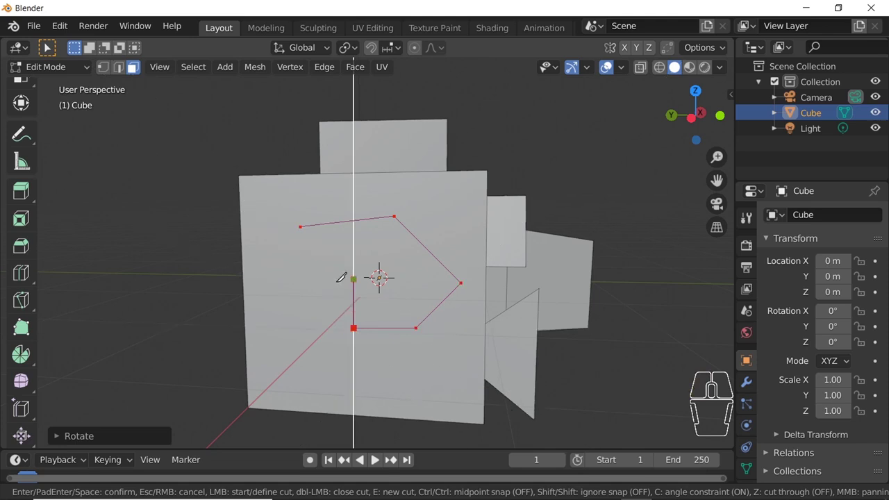
click(314, 251)
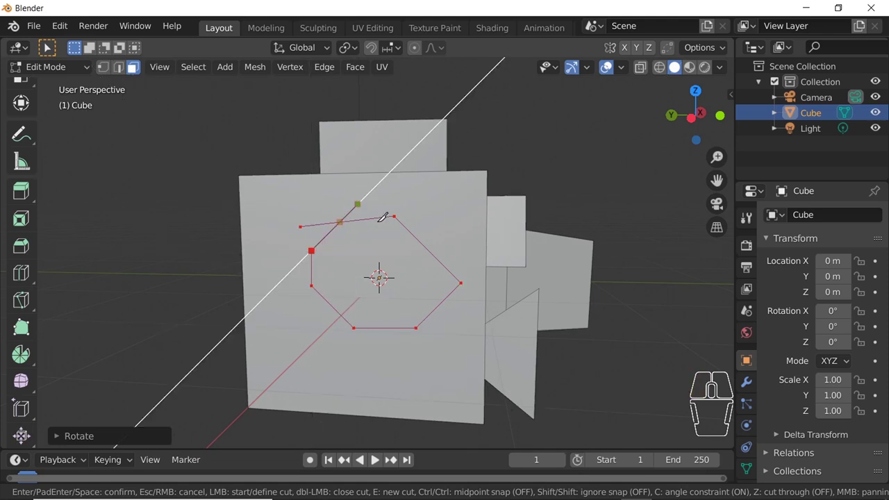
click(356, 206)
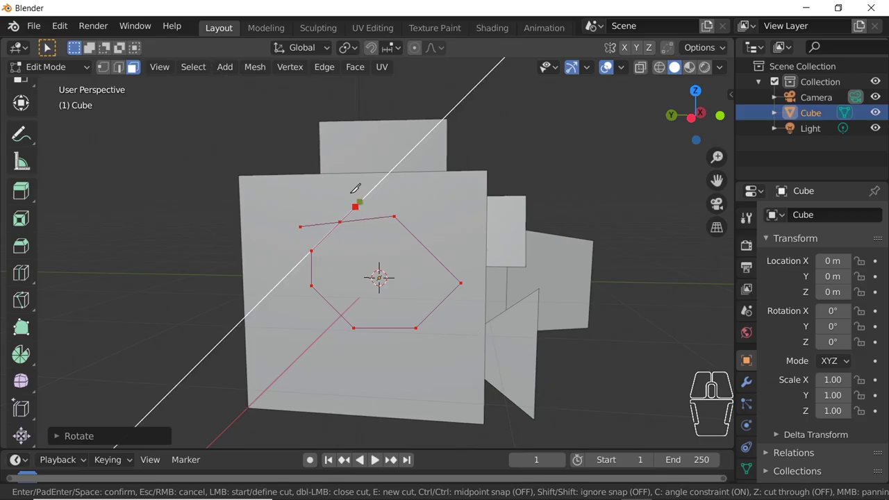
key(Return)
Extrude the enclosed polygon face about 1 m outward from the -X side and clear the selection
click(402, 275)
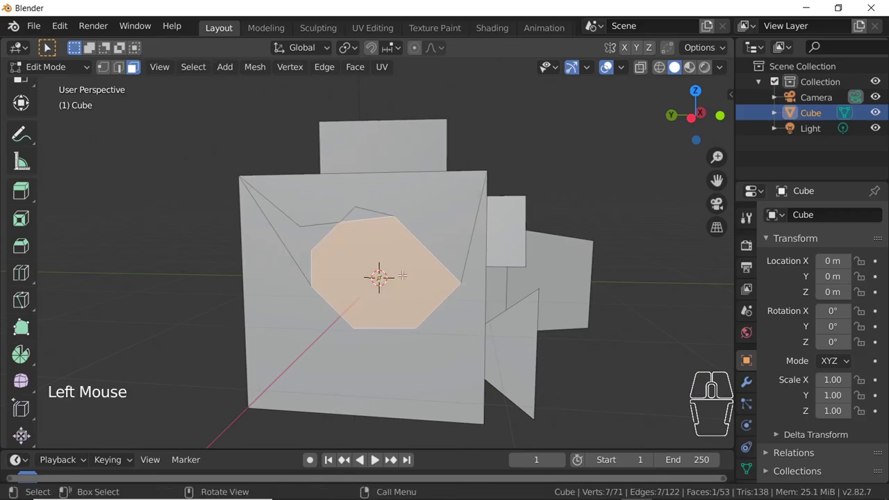
key(e)
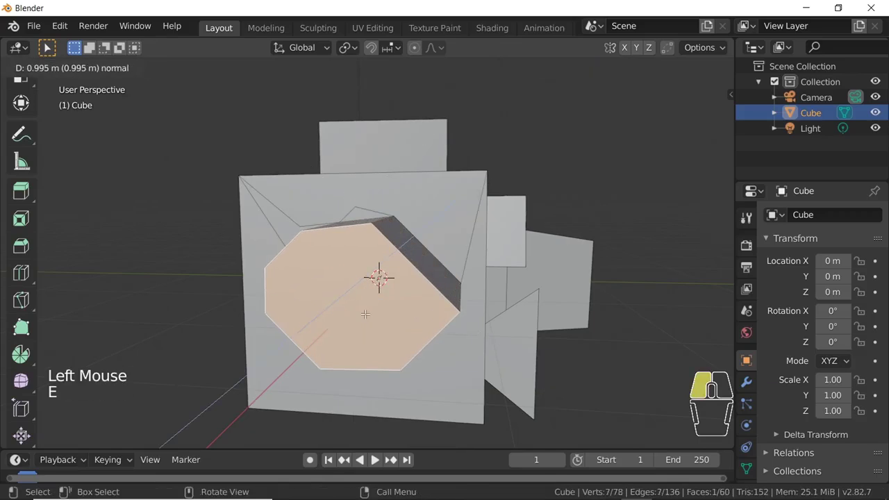
click(365, 313)
middle_drag(366, 313, 574, 374)
click(574, 374)
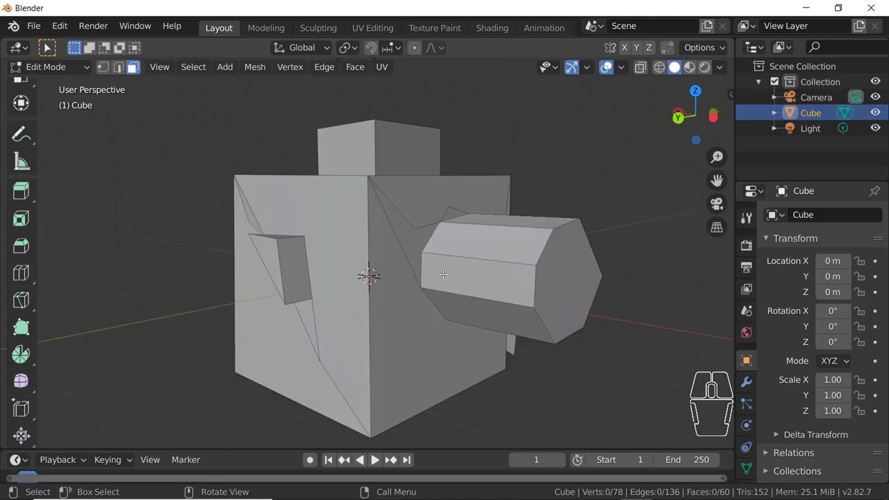
Cut a closed, elongated triangle into the -X side below the polygonal extrusion with the Knife tool
middle_drag(445, 309, 403, 307)
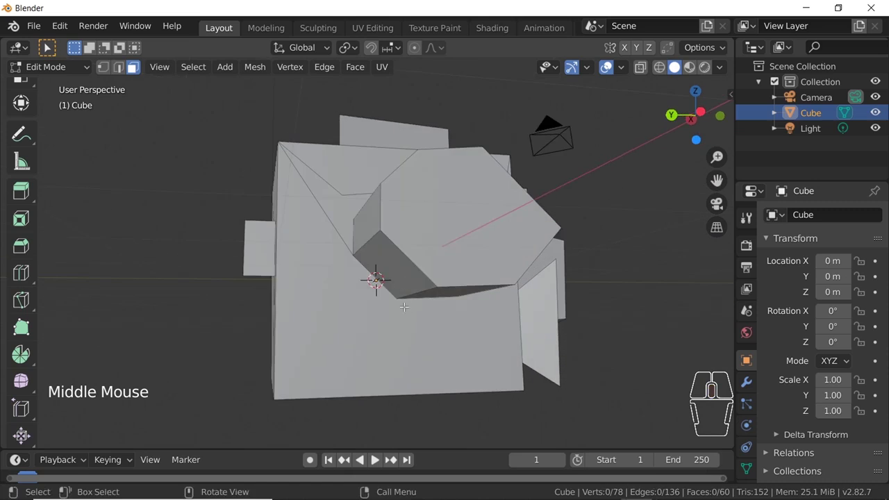
key(k)
click(337, 306)
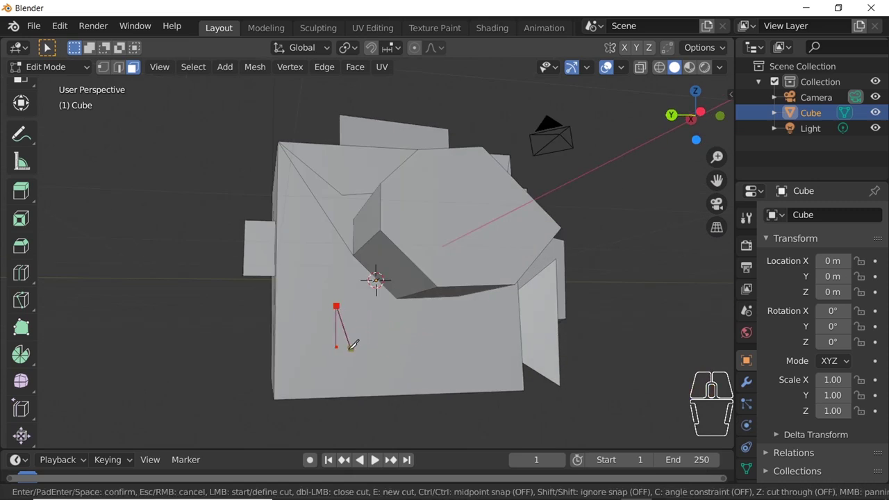
click(473, 334)
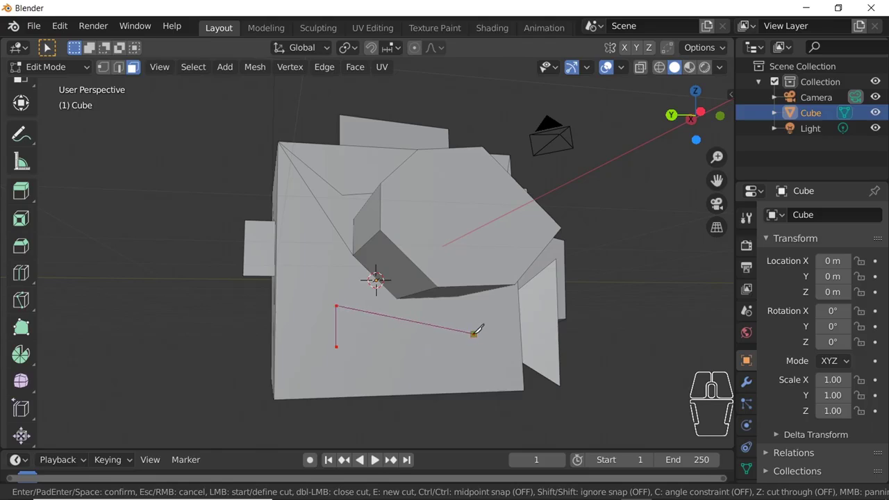
click(336, 346)
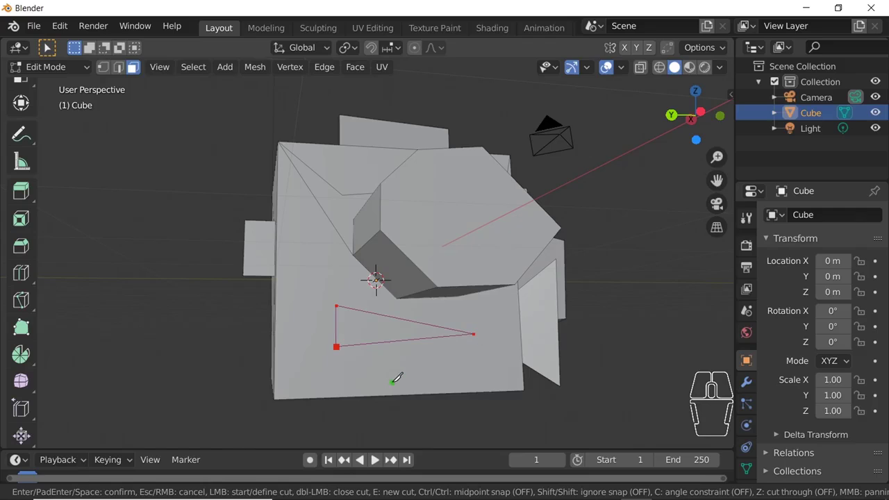
key(Return)
Extrude the triangular face below the polygonal extrusion
click(377, 330)
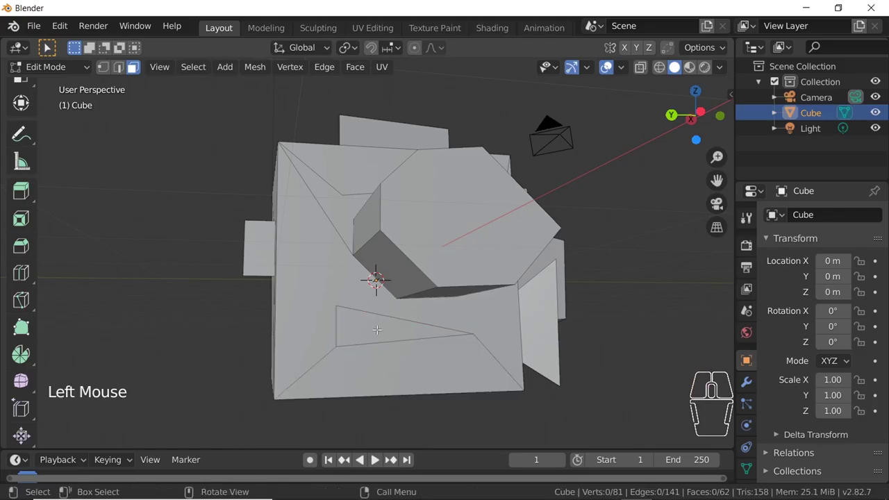
key(e)
click(398, 329)
middle_drag(397, 329, 335, 301)
scroll(445, 347, down, 2)
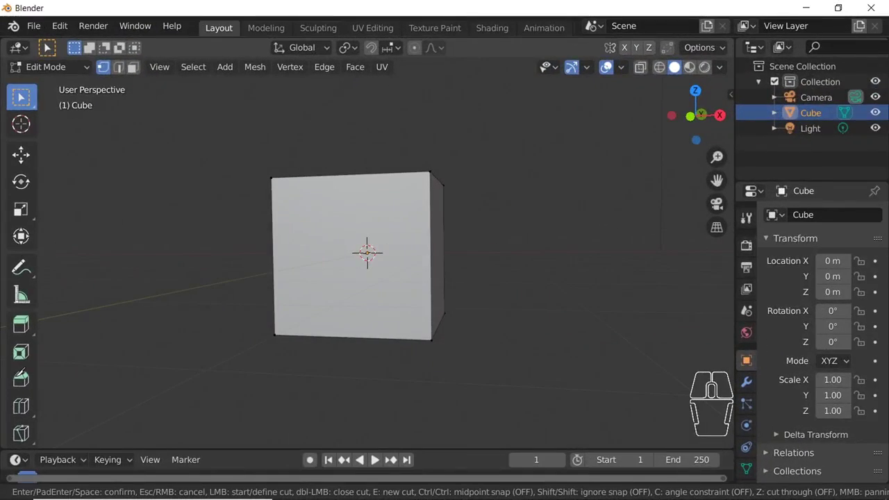
Cancel the running Knife command on the plain cube and cycle the selection tools back to Box Select
scroll(31, 336, down, 3)
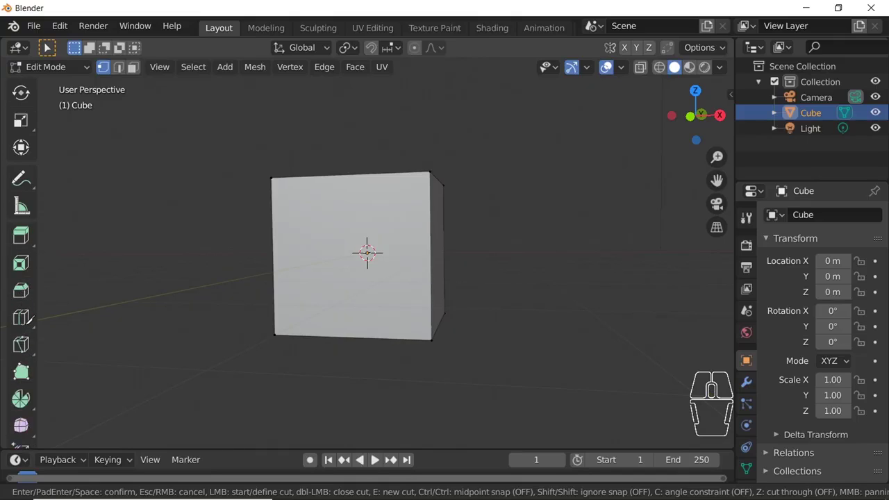
key(Escape)
key(w)
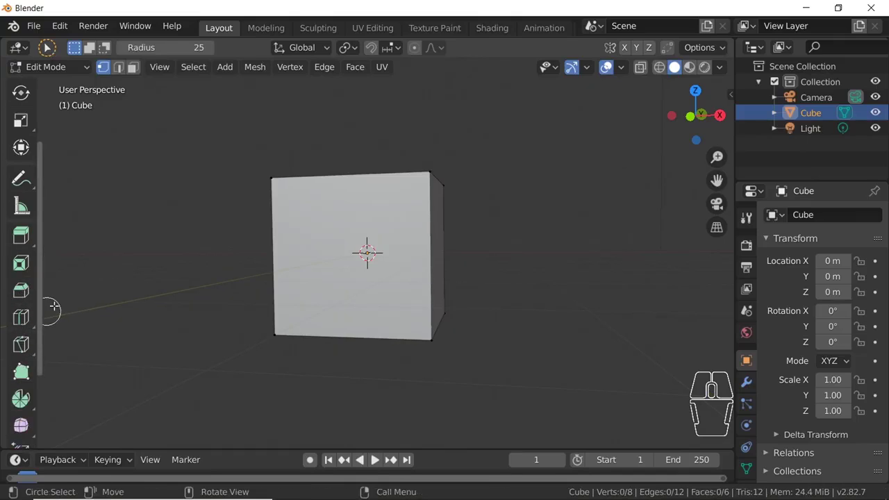
key(w)
key(w)
key(w)
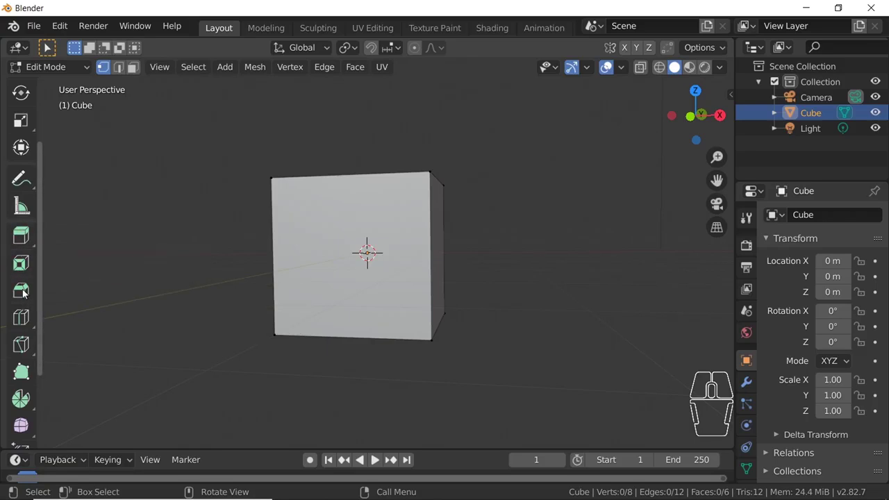
Switch to face selection and select the plain cube's -Y face
click(28, 345)
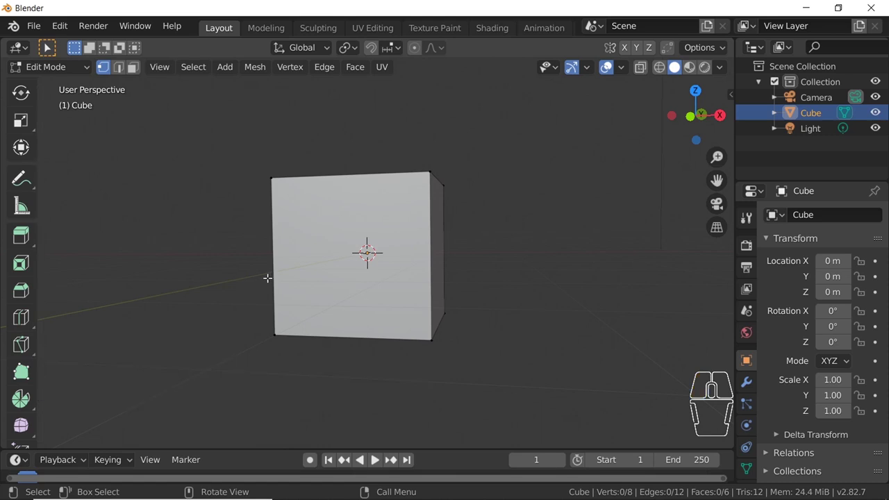
middle_drag(268, 276, 341, 269)
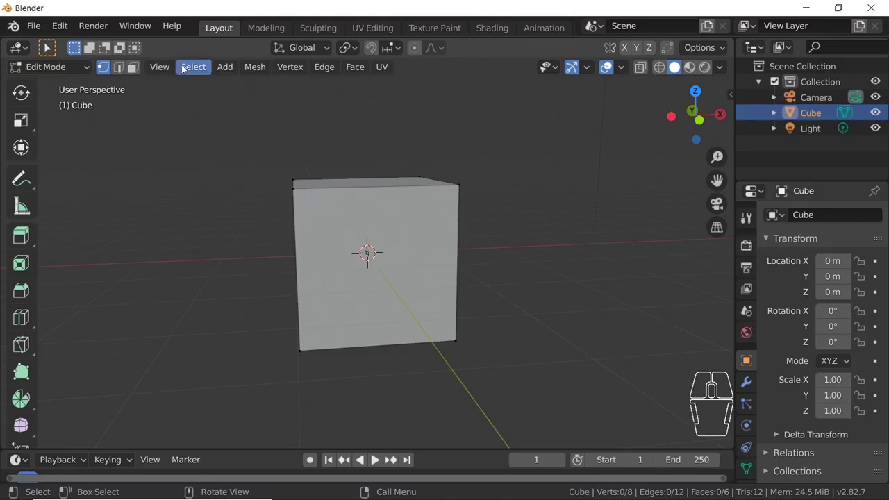
click(133, 67)
click(401, 229)
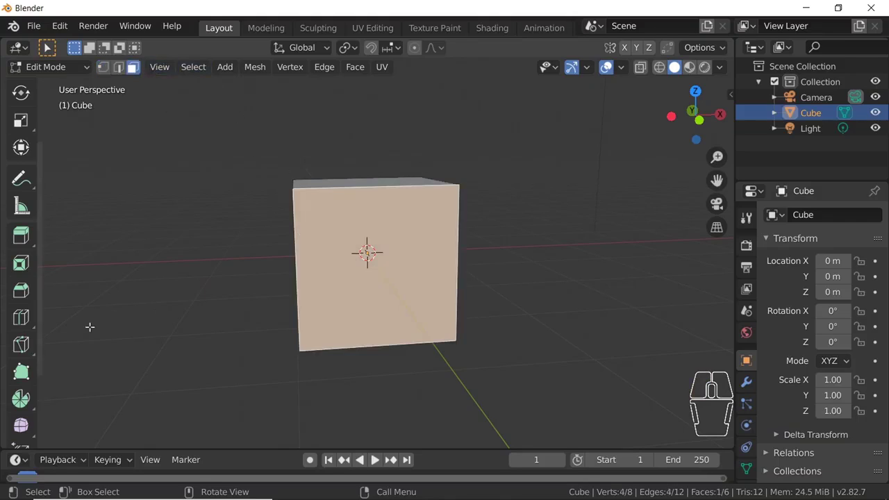
Bisect the selected -Y face with a diagonal line rising from its left edge to its upper edge near the right corner
click(21, 345)
click(109, 382)
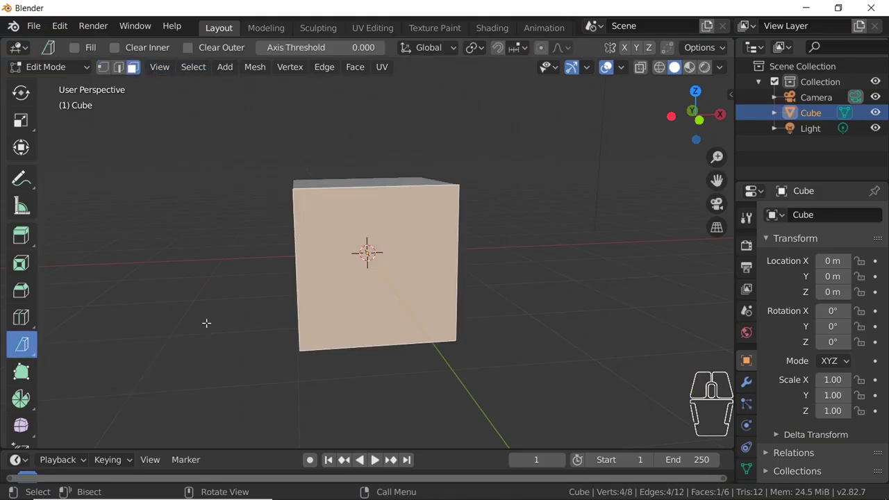
middle_drag(338, 231, 357, 235)
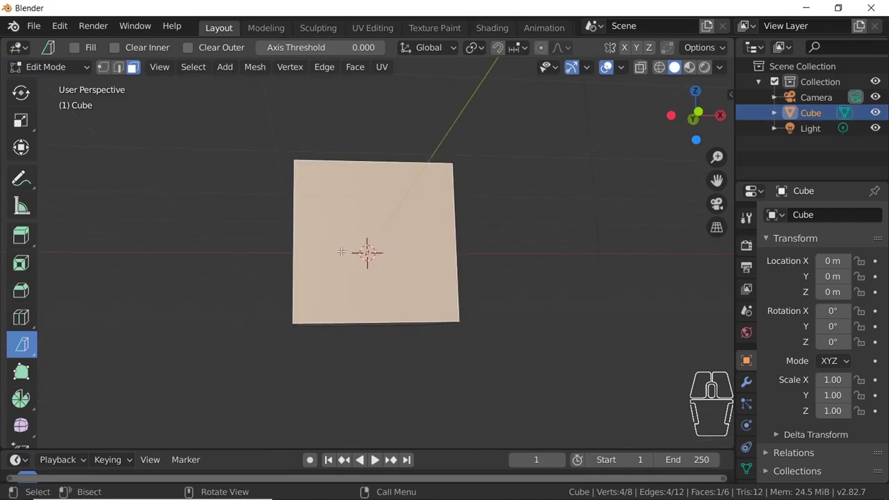
drag(344, 240, 365, 217)
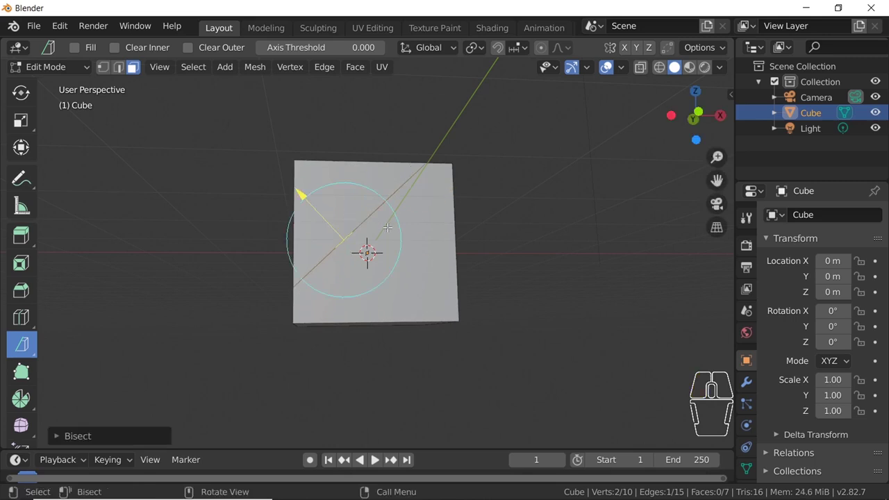
Bisect the face below the diagonal with a steep line to the lower-right corner, and its left piece with a shallow slanted line
key(a)
drag(430, 275, 417, 250)
key(a)
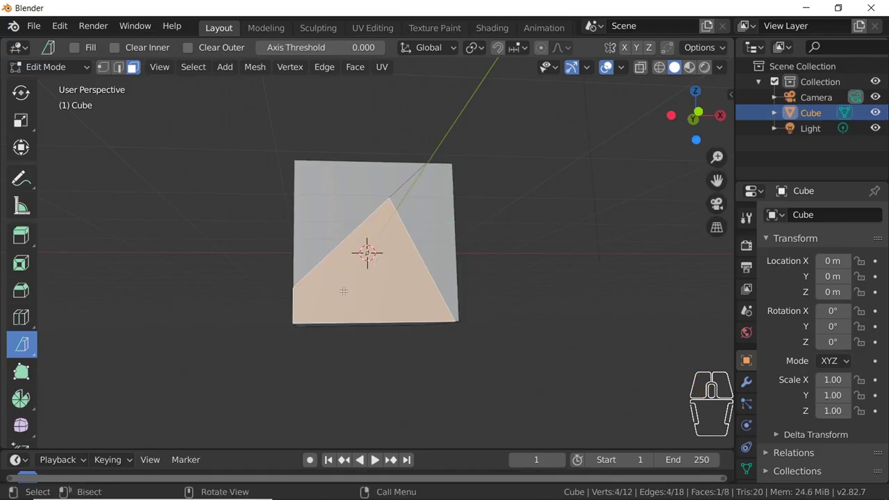
drag(351, 300, 388, 308)
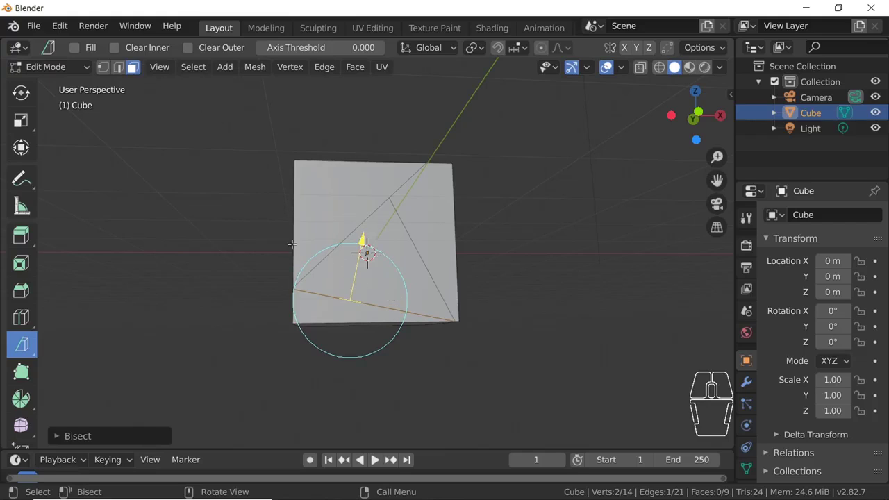
Return to Box Select and extrude the middle triangular face enclosed by the three bisect cuts outward
key(w)
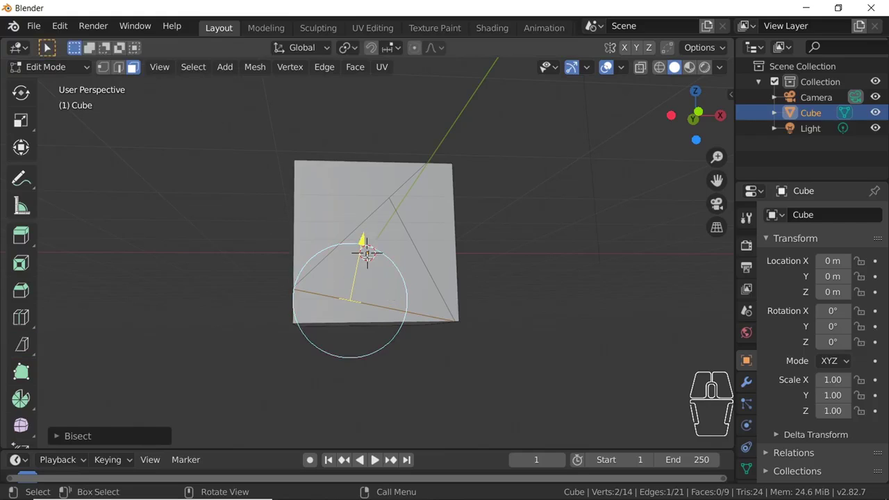
click(427, 263)
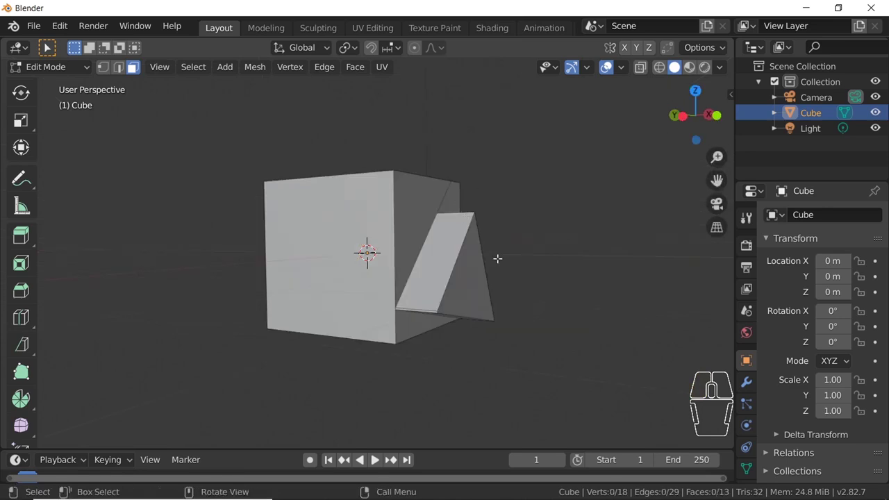
middle_drag(497, 259, 294, 259)
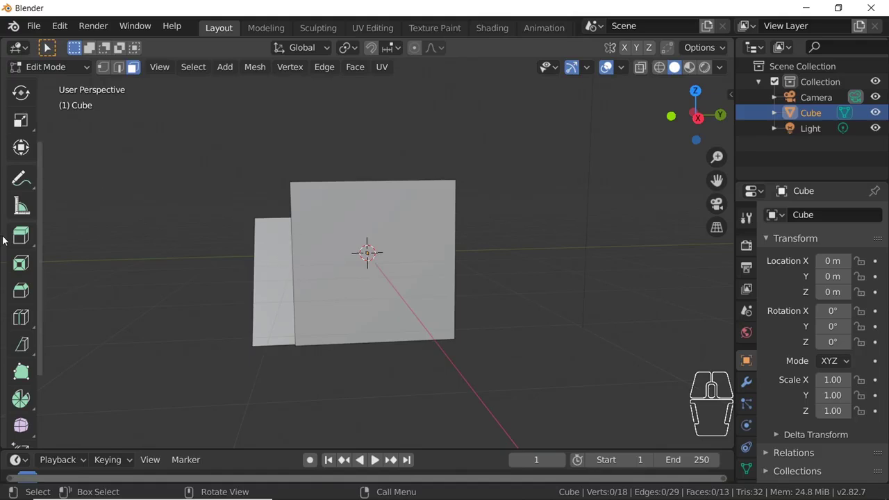
scroll(6, 277, down, 4)
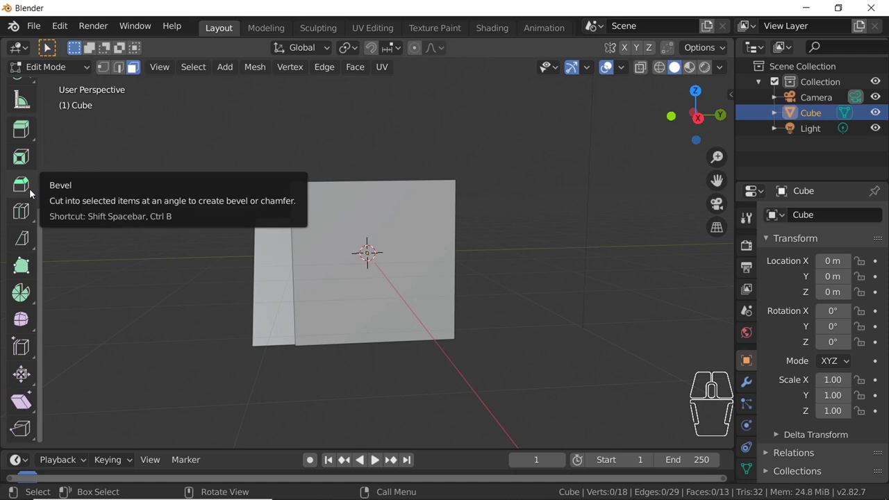
Add two centred vertical loop cuts to the plain cube, one running along Y and one along X, dividing its top into four
middle_drag(272, 240, 338, 242)
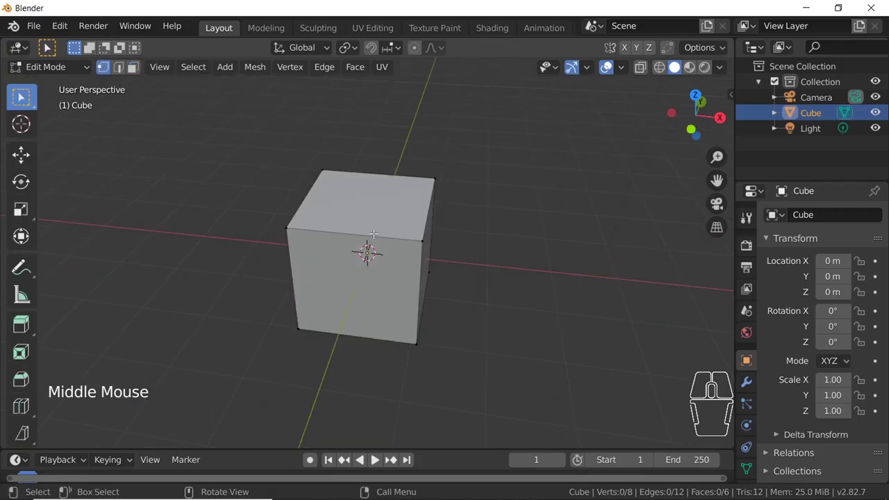
key(ctrl+r)
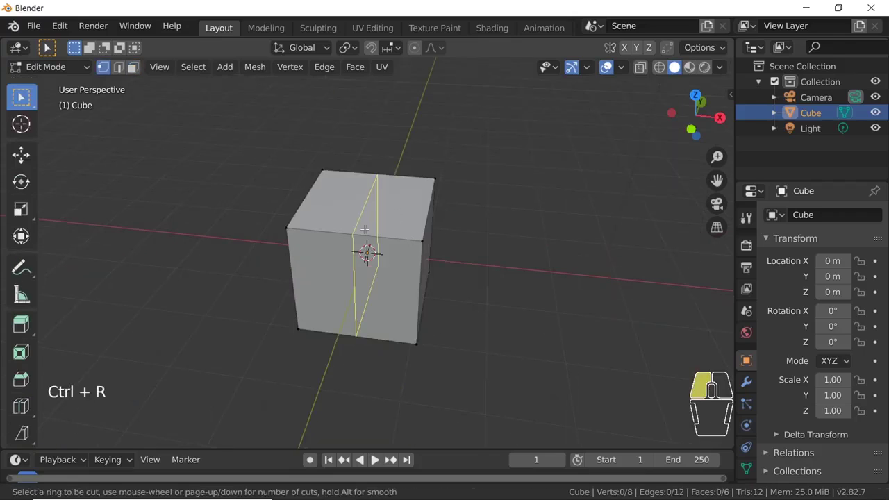
click(366, 236)
right_click(340, 220)
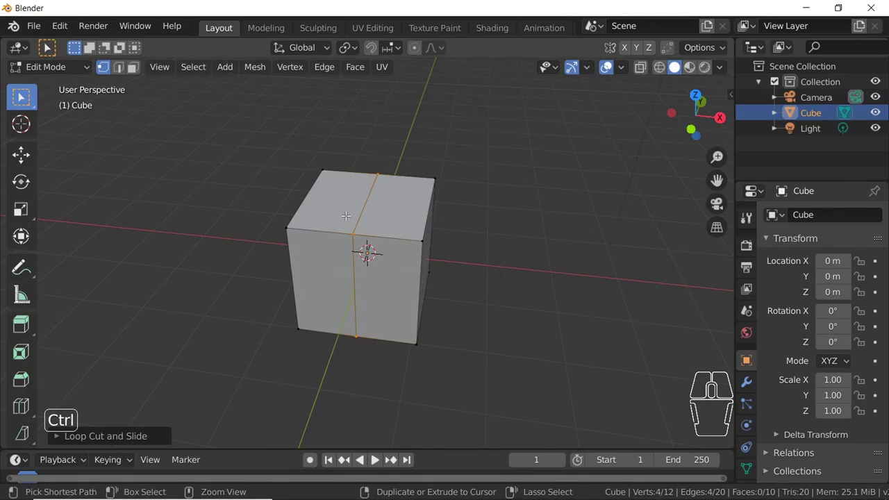
key(ctrl+r)
click(344, 205)
right_click(420, 188)
click(420, 188)
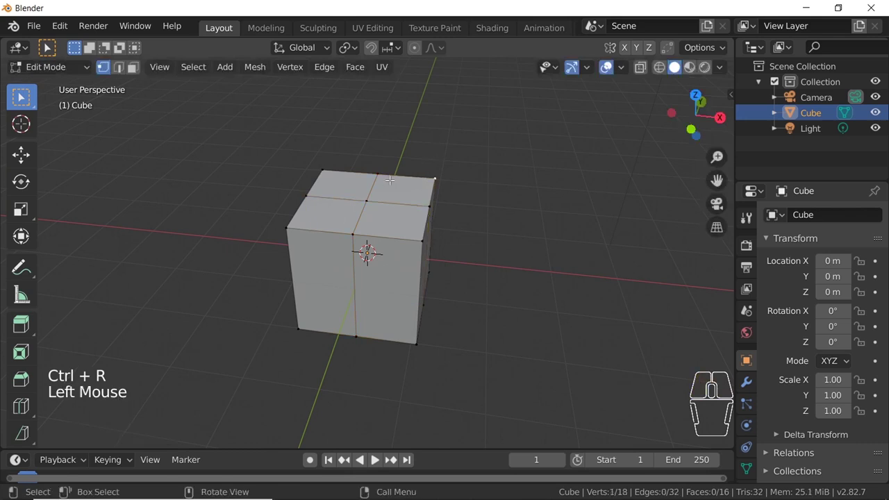
Extrude the rear quarter face on the cube's -X side of the top upward into a smaller block, then return to Object Mode
middle_drag(379, 191, 366, 184)
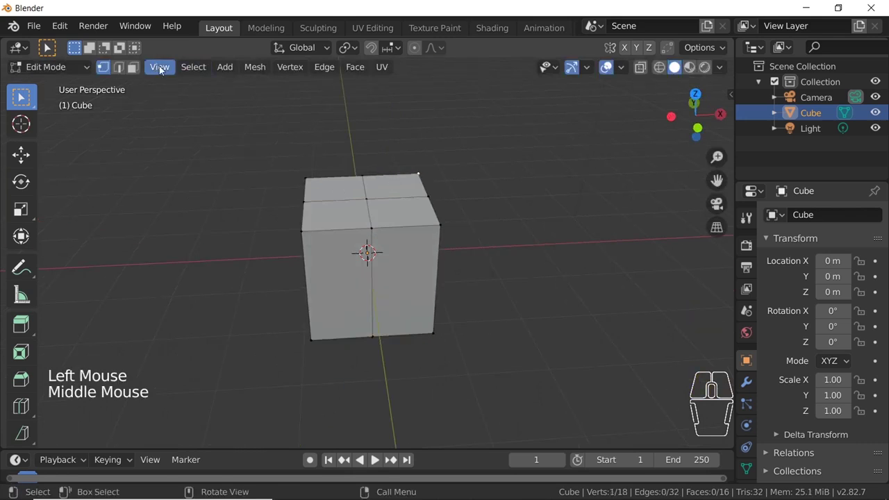
click(132, 67)
click(345, 189)
key(e)
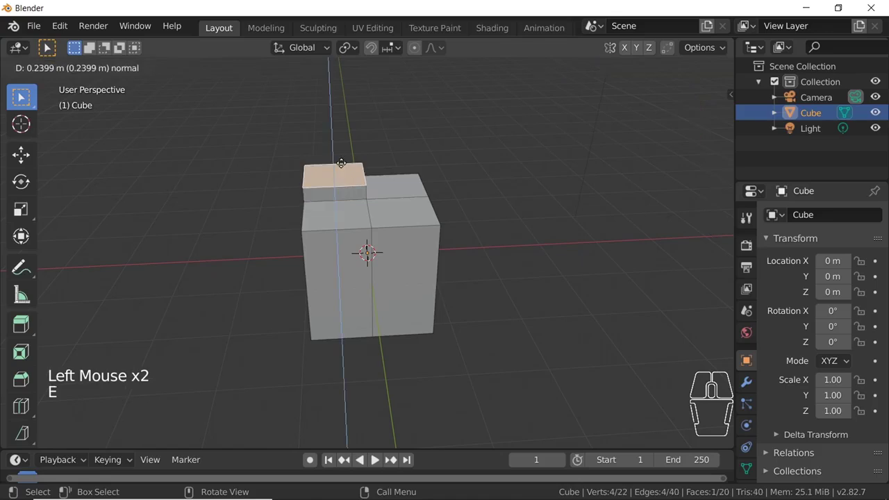
click(341, 137)
click(439, 195)
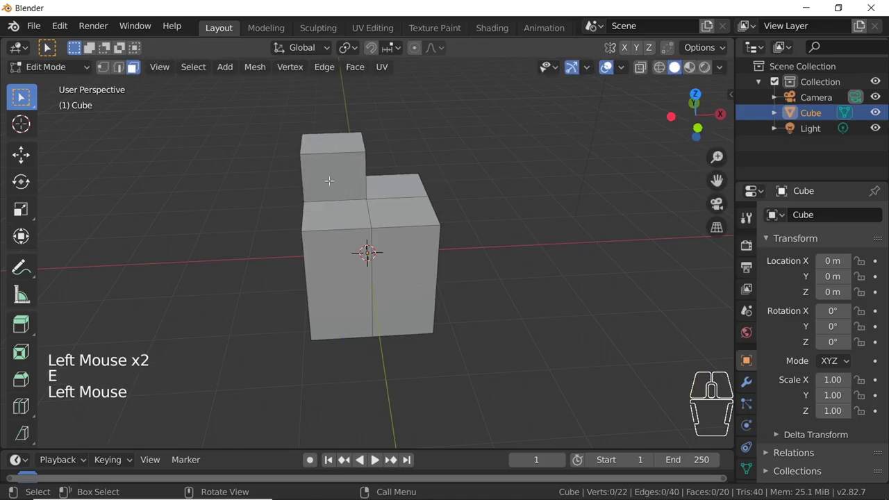
key(Tab)
click(475, 180)
middle_drag(475, 180, 309, 229)
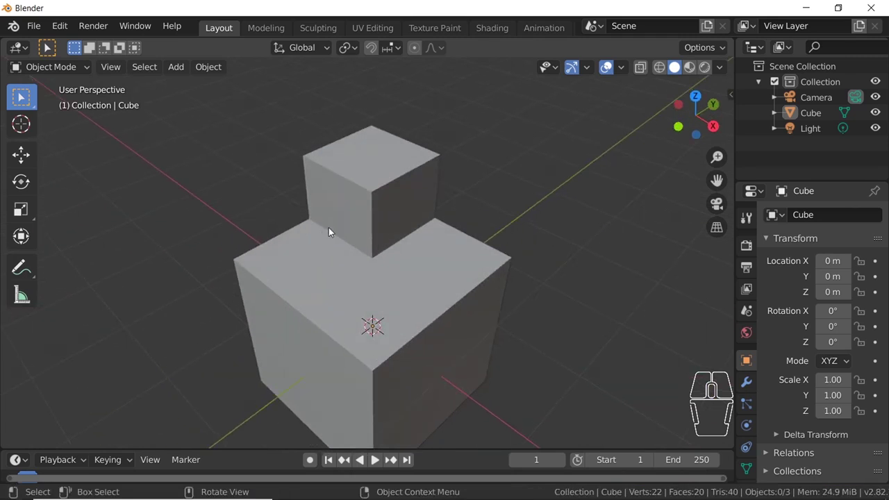
middle_drag(393, 243, 422, 211)
scroll(437, 219, down, 3)
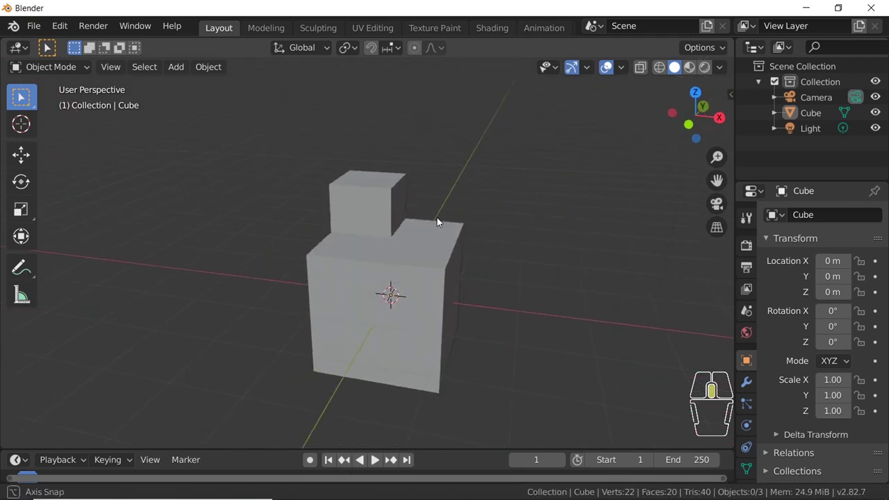
Enter Edit Mode on the stepped cube, activate the Bevel tool and switch to edge selection
click(381, 313)
key(Tab)
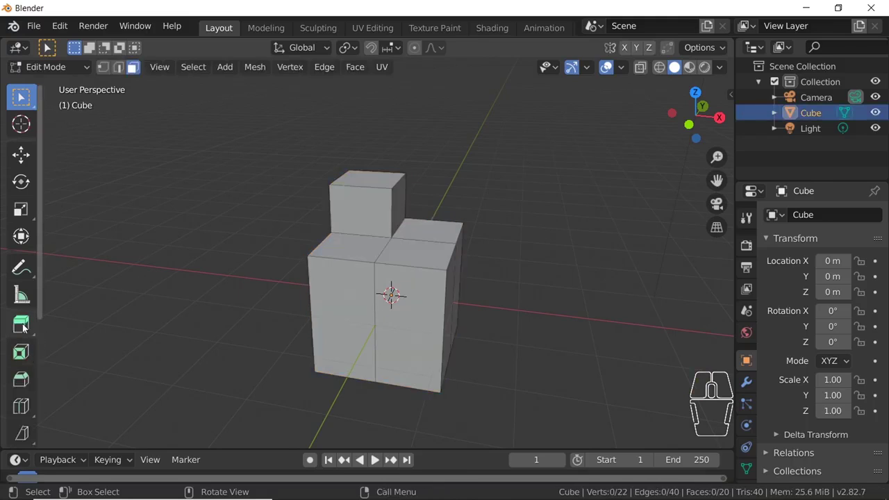
click(21, 383)
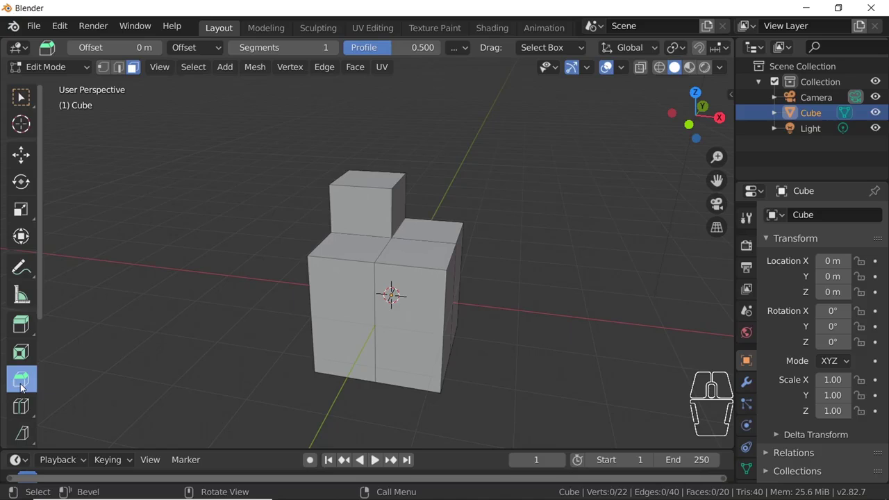
click(375, 233)
middle_drag(331, 238, 292, 260)
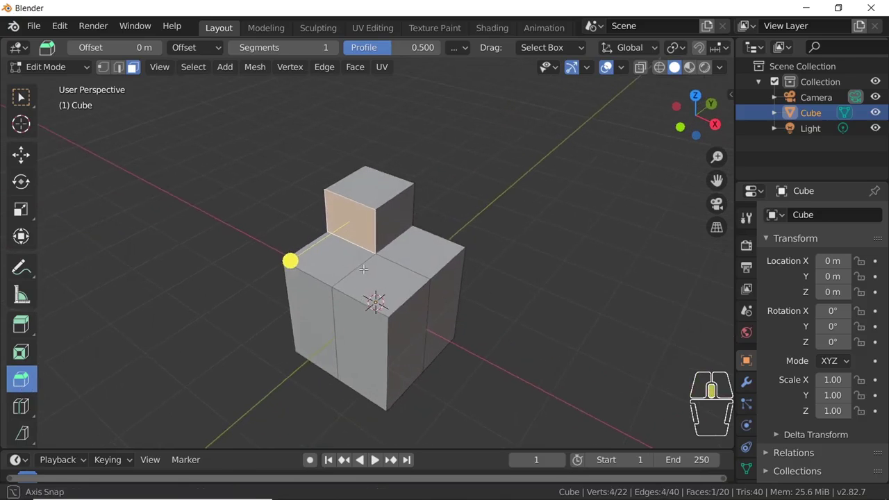
click(118, 68)
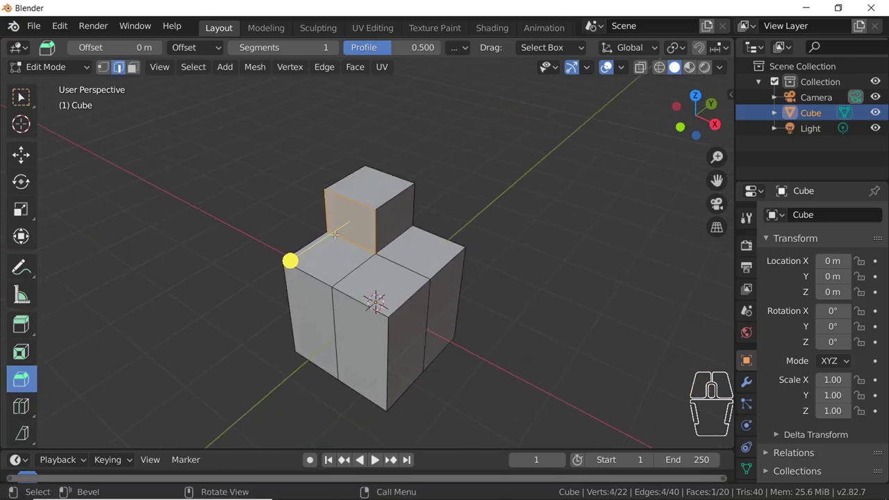
shift+click(382, 245)
click(411, 232)
click(392, 175)
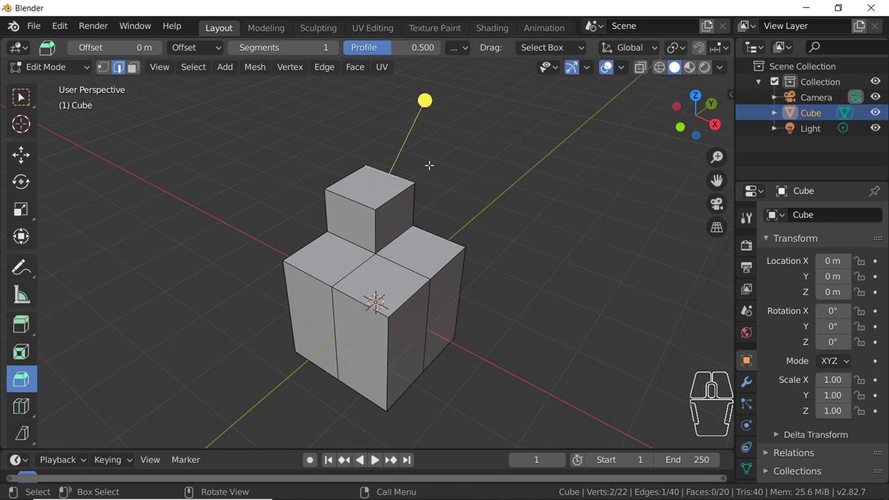
click(618, 192)
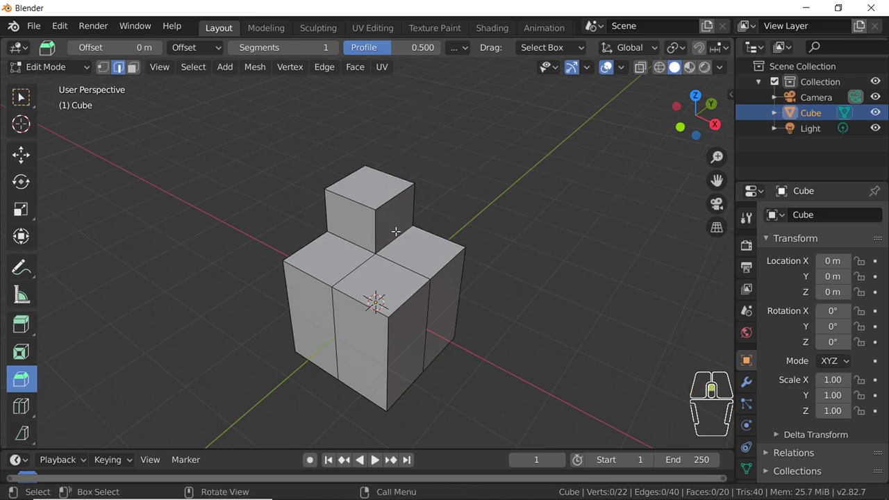
Bevel the two visible edges where the small block meets the large cube, with an offset of about 0.07 m
scroll(395, 232, up, 3)
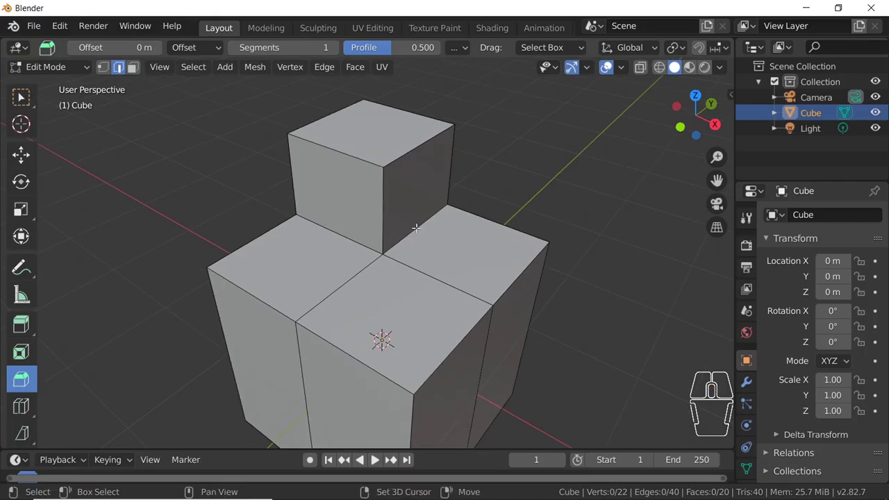
click(456, 171)
shift+click(329, 228)
middle_drag(329, 228, 397, 203)
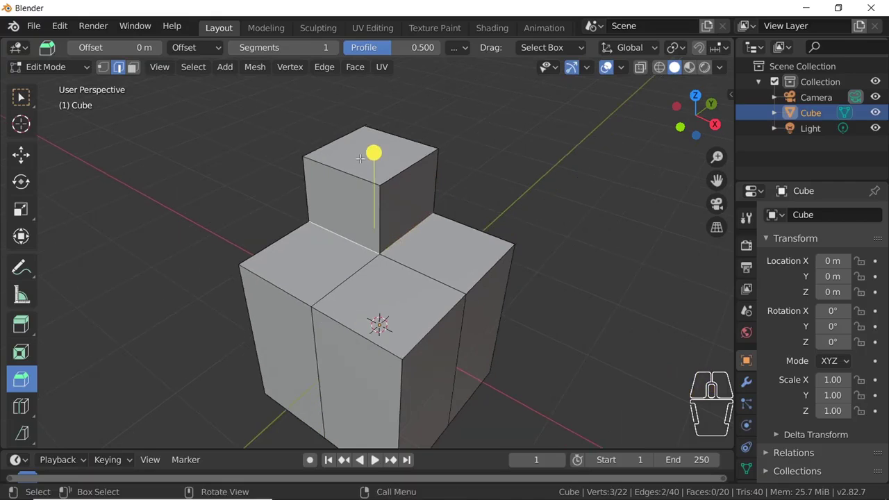
drag(360, 159, 386, 146)
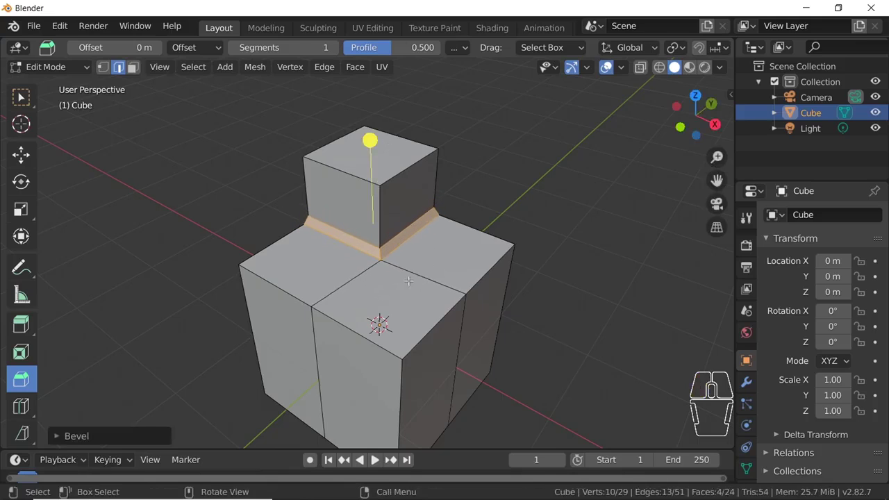
Adjust the bevel to an offset of 0.0832 m with 3 segments
click(65, 435)
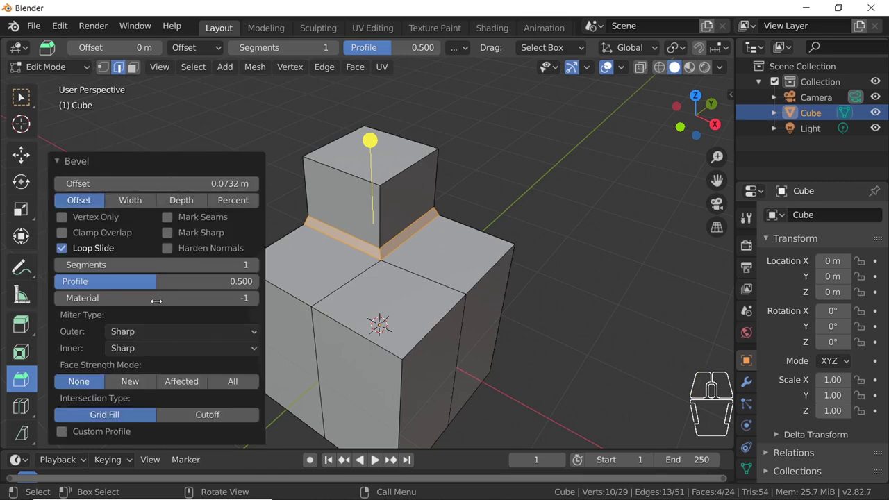
mouse_move(132, 184)
mouse_down()
mouse_move(215, 183)
mouse_move(135, 183)
mouse_up()
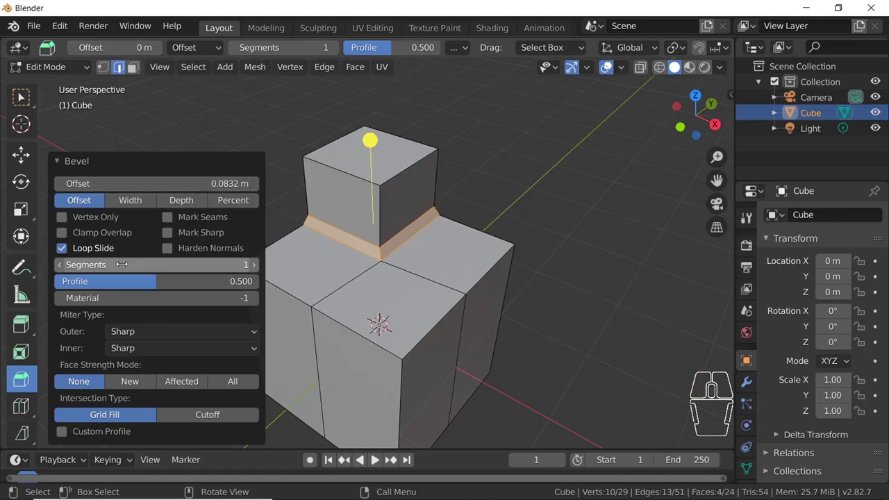
drag(209, 264, 210, 265)
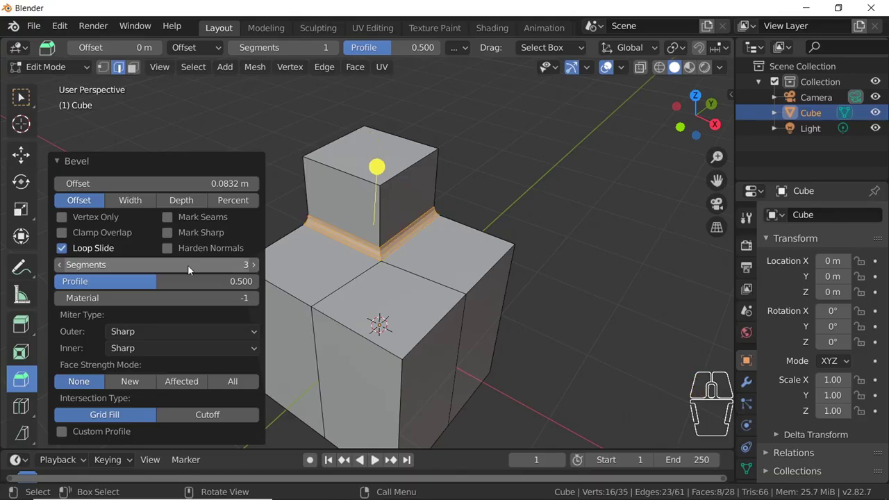
drag(188, 265, 273, 277)
click(253, 264)
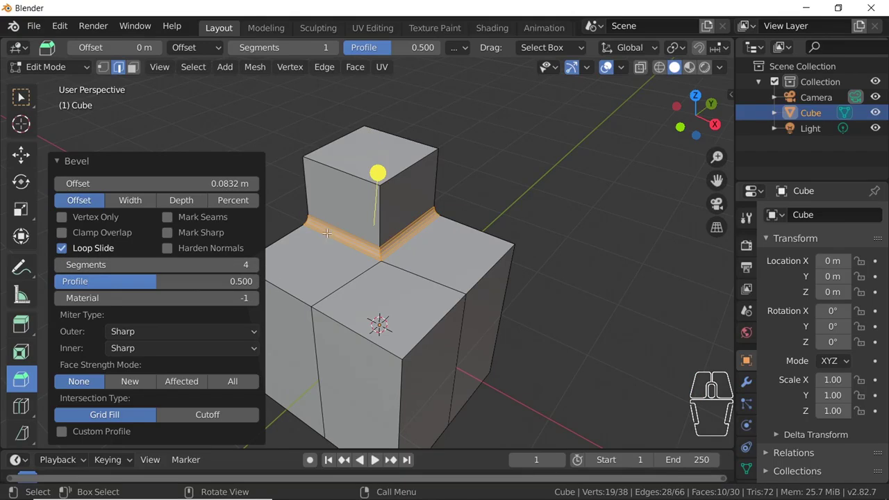
drag(229, 265, 203, 268)
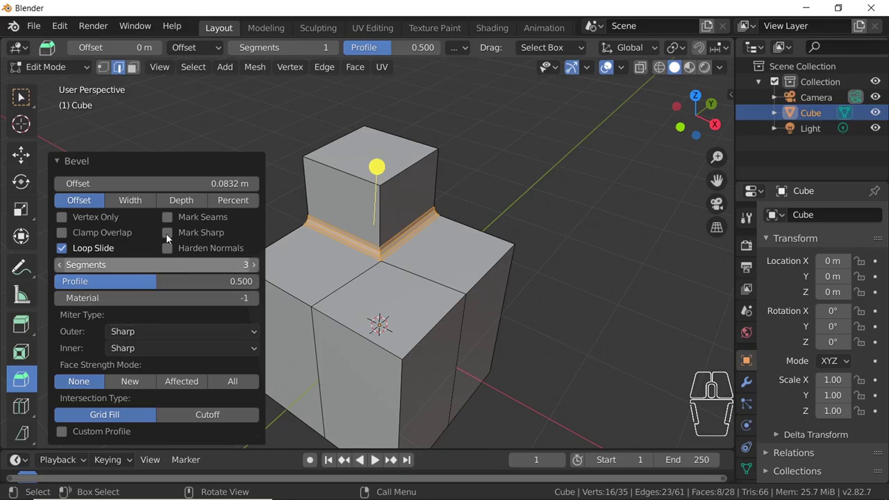
Deselect the mesh, return to Object Mode and shade the stepped cube smooth
key(alt+a)
middle_drag(504, 199, 309, 207)
key(Tab)
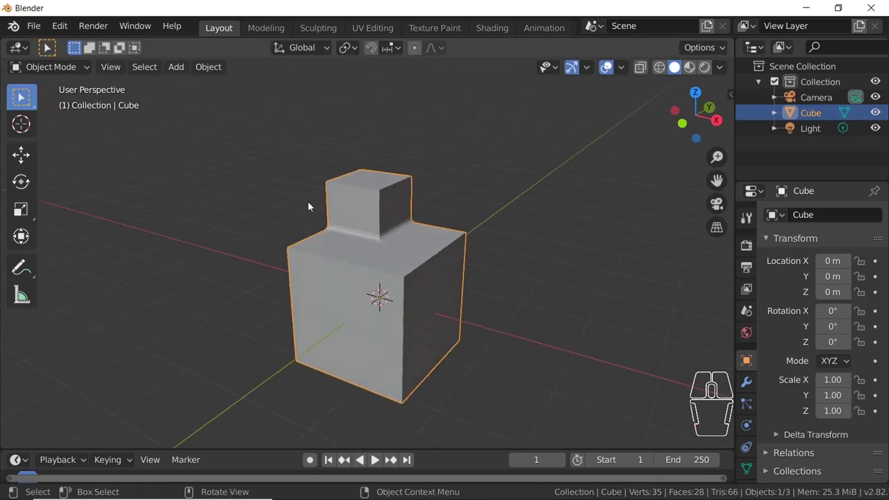
right_click(372, 269)
click(368, 236)
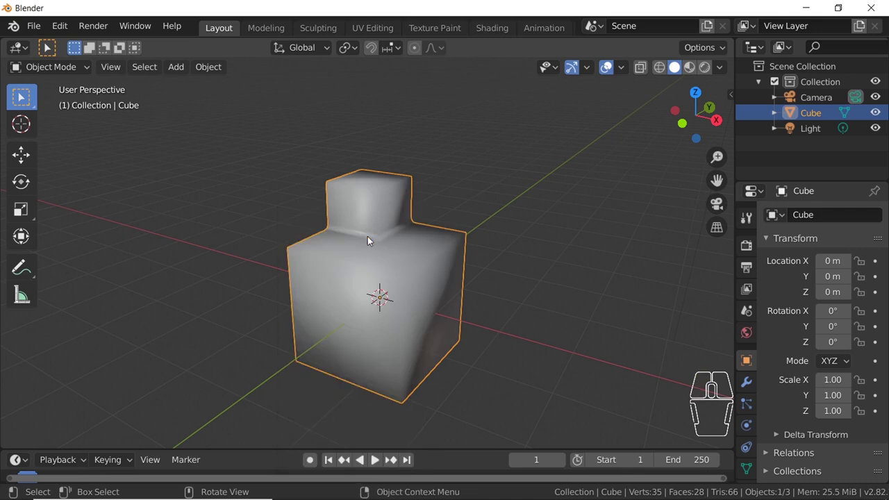
Enable Auto Smooth at 30° in the cube's mesh normals settings, then deselect the object and inspect the shading
scroll(746, 462, down, 3)
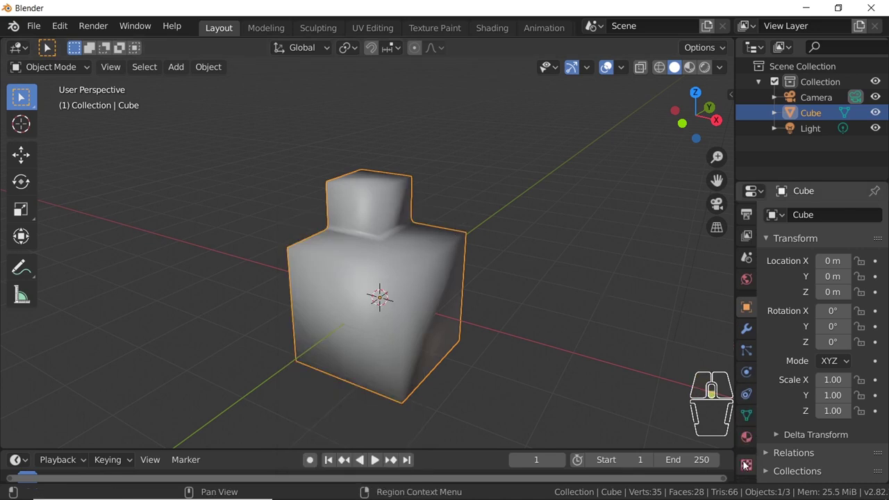
click(747, 416)
scroll(797, 429, down, 2)
click(797, 430)
click(791, 451)
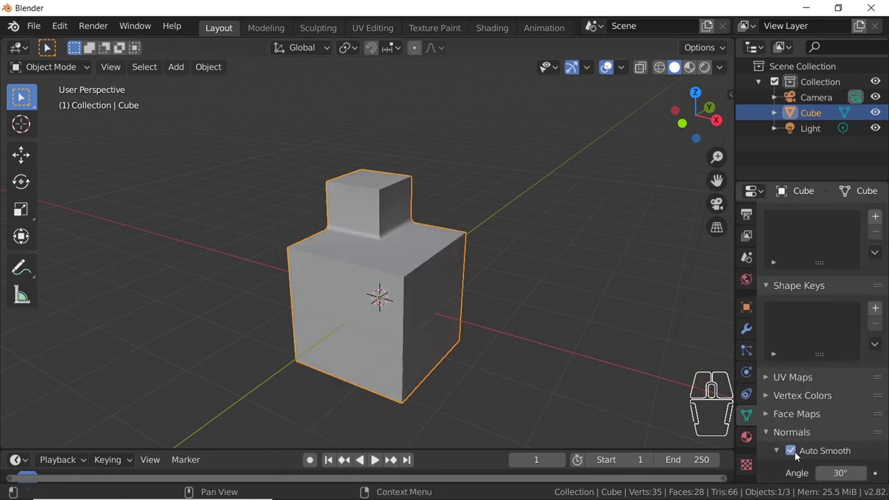
click(507, 292)
middle_drag(507, 292, 348, 245)
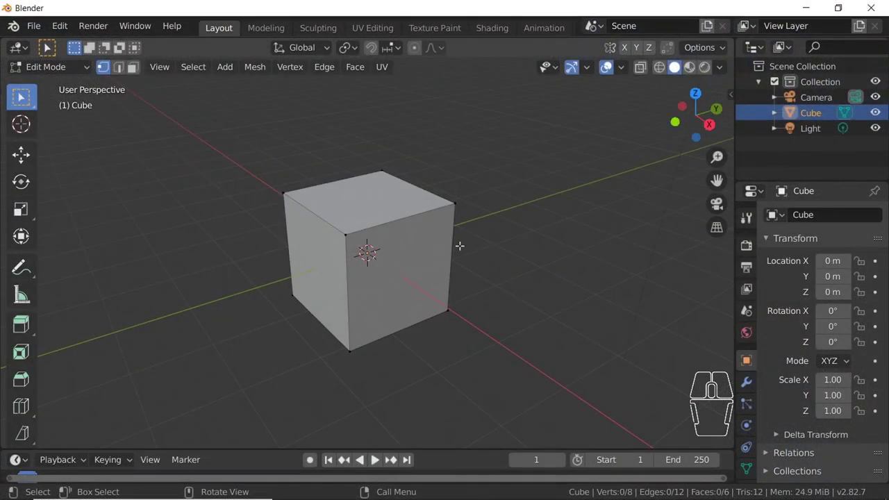
Select the entire plain cube and bevel all its edges with 4 segments, then clear the selection
middle_drag(436, 247, 465, 238)
middle_drag(394, 248, 437, 240)
key(a)
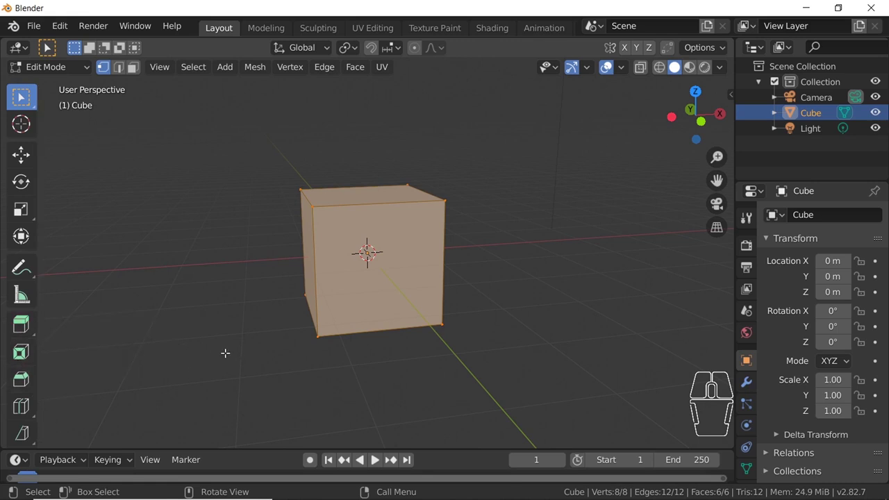
key(ctrl)
key(ctrl+b)
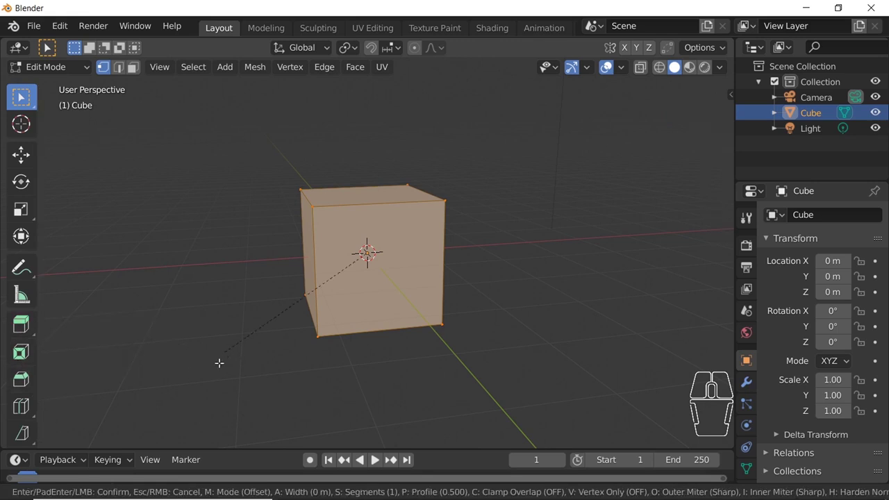
scroll(216, 373, up, 4)
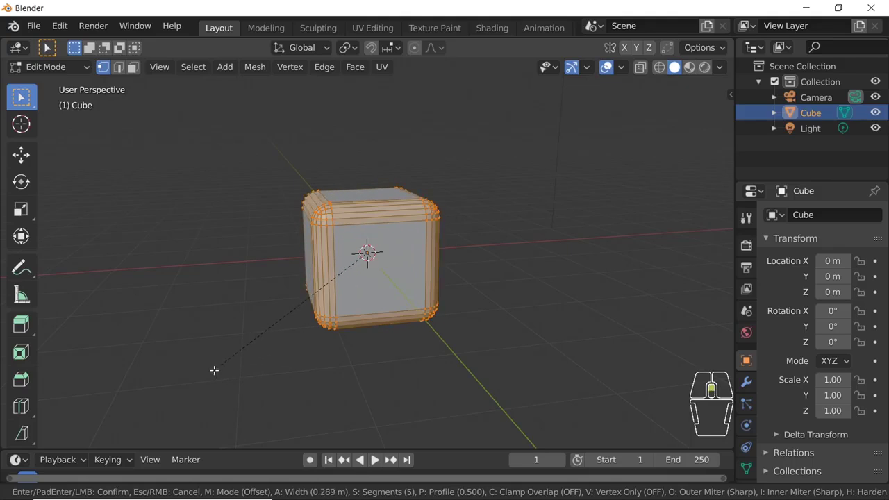
scroll(214, 370, down, 3)
scroll(214, 370, up, 7)
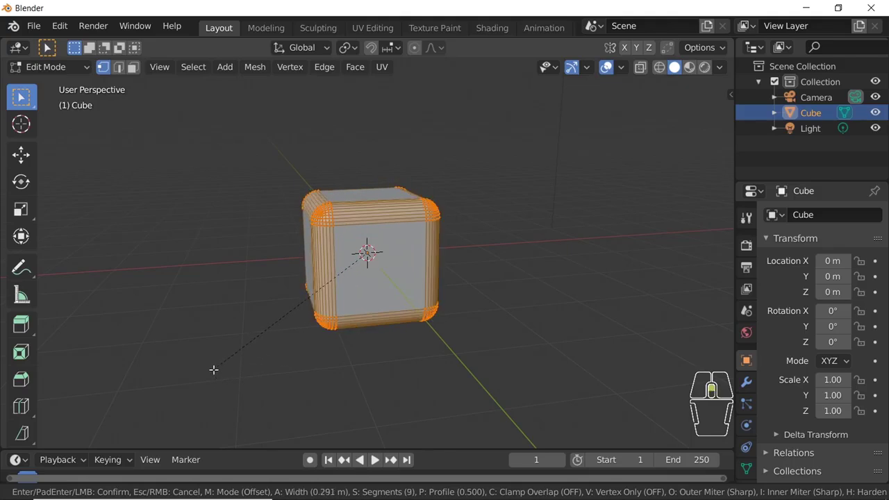
scroll(213, 370, down, 4)
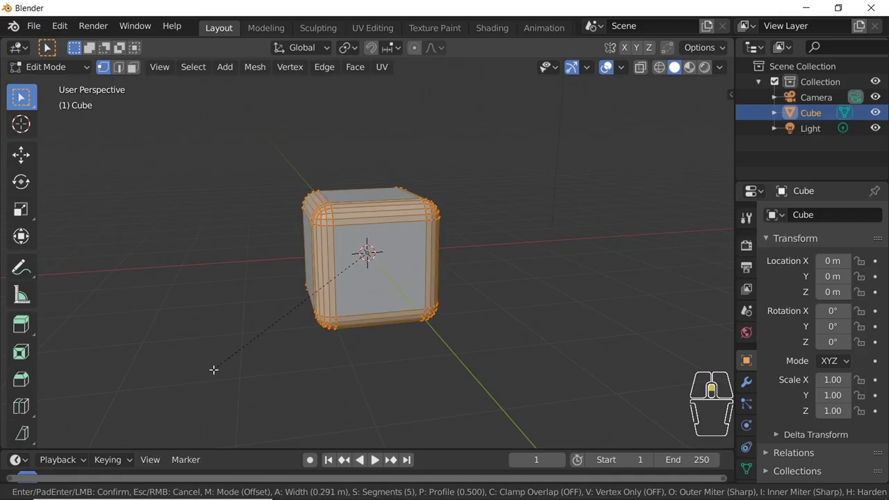
scroll(214, 369, down, 3)
scroll(214, 370, up, 3)
scroll(213, 369, down, 3)
scroll(213, 370, up, 3)
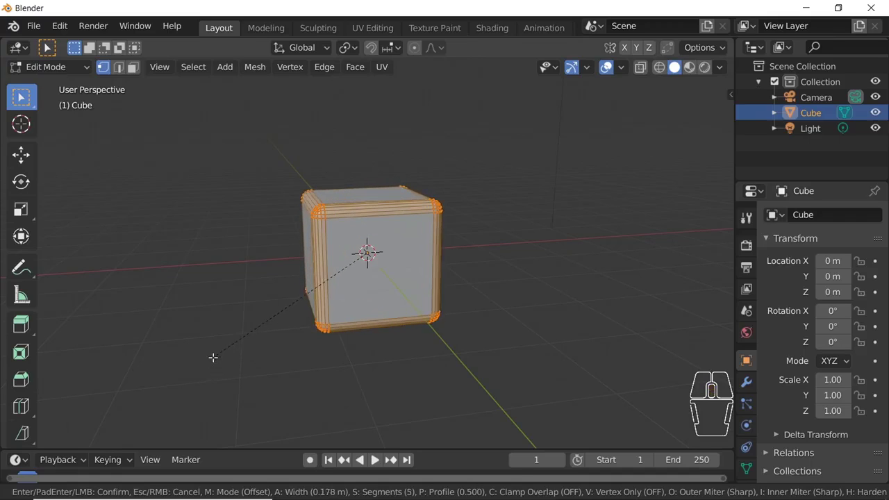
scroll(213, 367, down, 1)
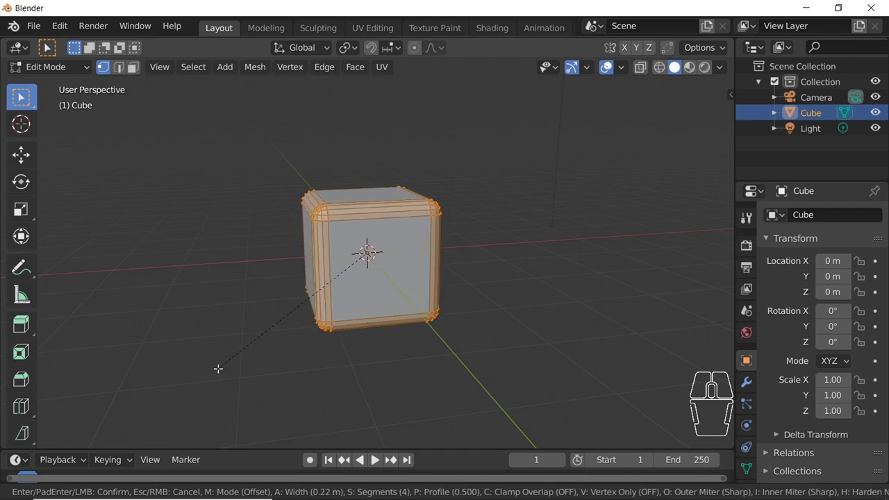
click(219, 367)
click(550, 279)
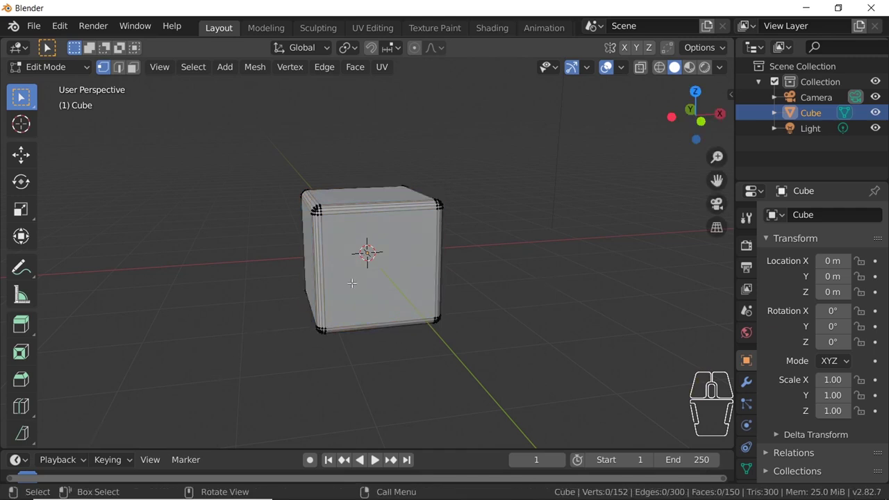
Return to Object Mode, shade the bevelled cube smooth and inspect its rounded edges up close
key(Tab)
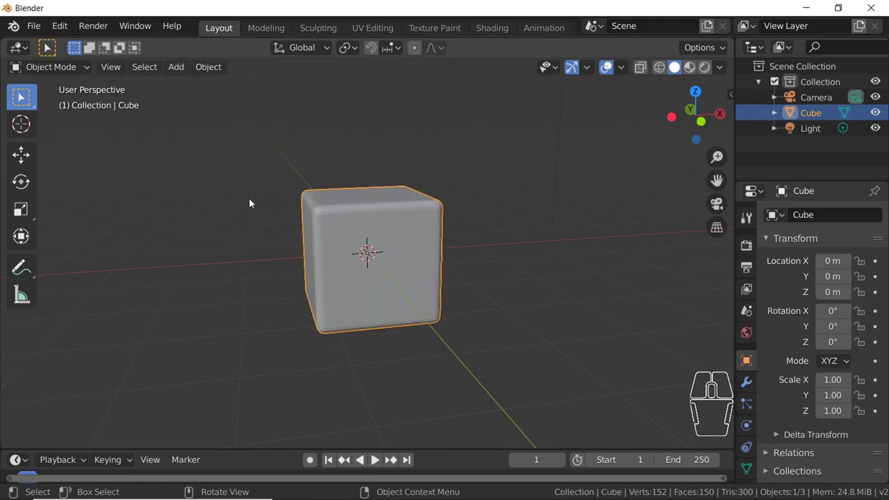
click(648, 228)
middle_drag(648, 228, 364, 262)
click(393, 237)
right_click(393, 236)
click(393, 236)
click(462, 218)
scroll(431, 251, up, 3)
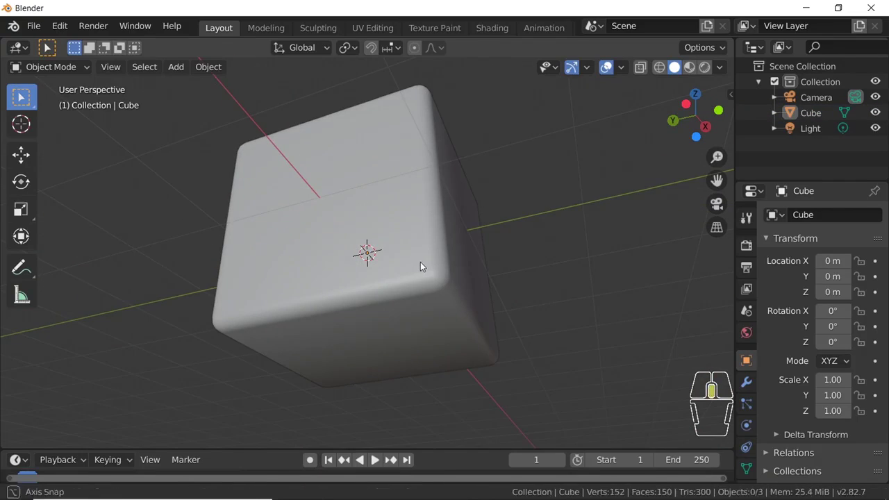
middle_drag(421, 264, 435, 250)
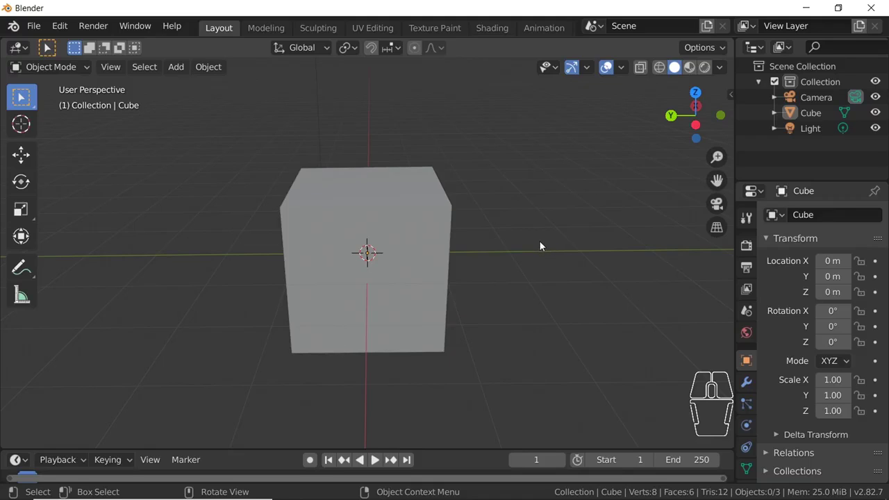
Open the plain cube in Edit Mode and select its entire mesh
middle_drag(486, 248, 438, 262)
click(465, 254)
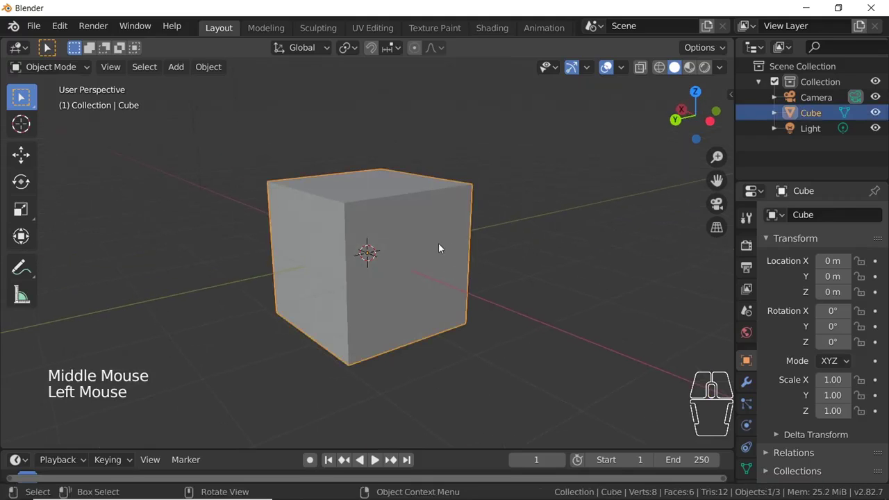
key(Tab)
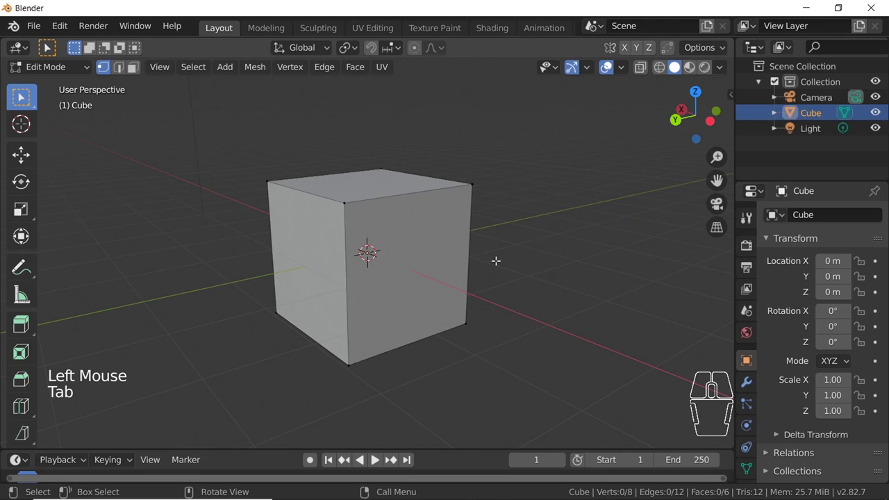
key(ctrl+shift)
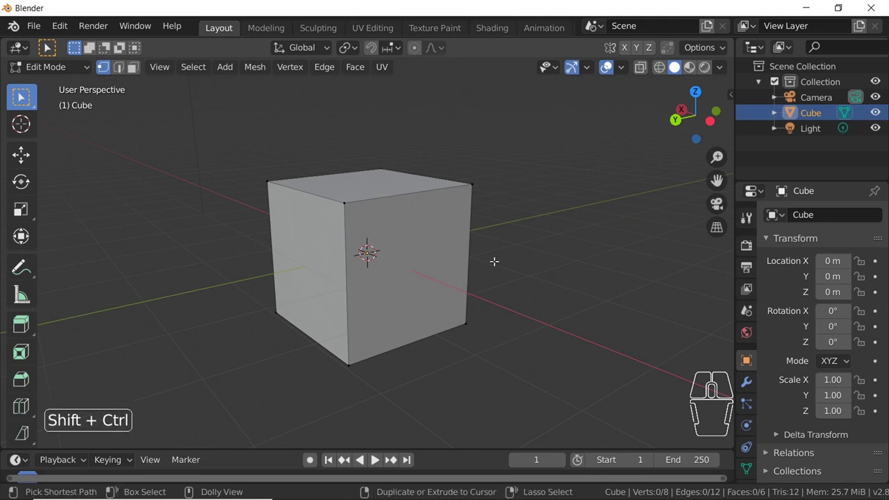
key(ctrl+shift+b)
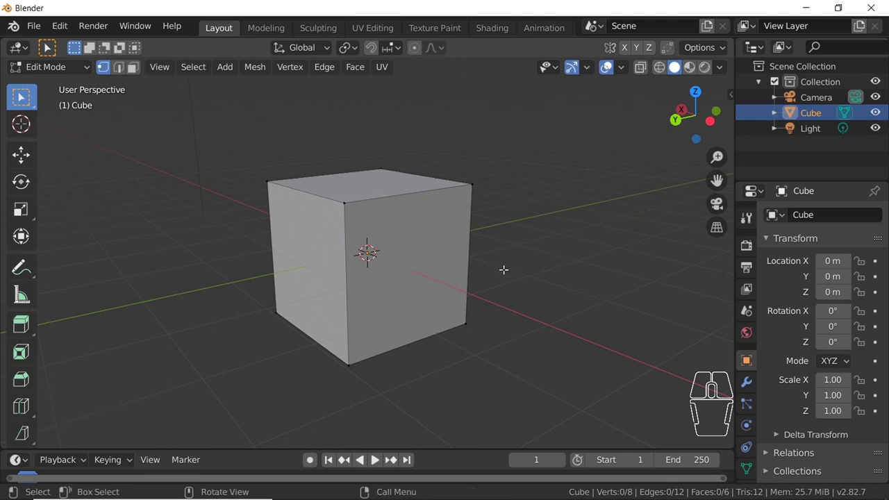
key(a)
Apply a vertex-only bevel to all the cube's corners, about 0.75 m wide with 10 segments
key(ctrl+shift)
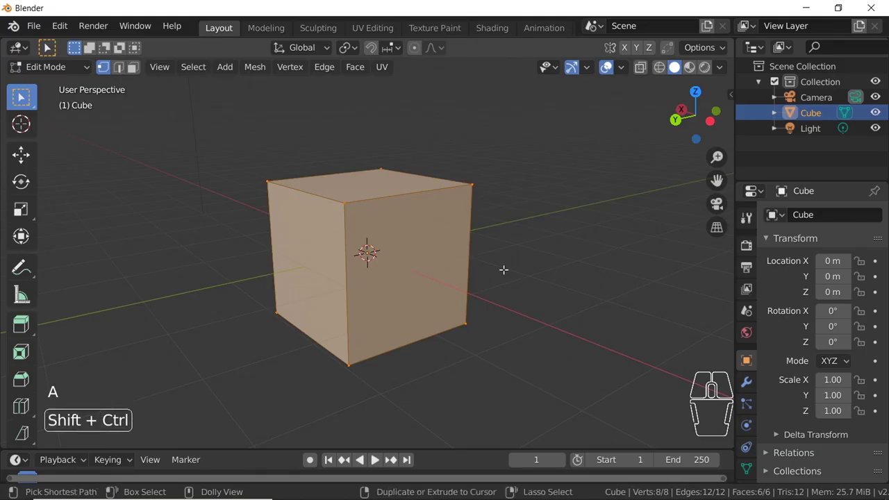
key(ctrl+shift+b)
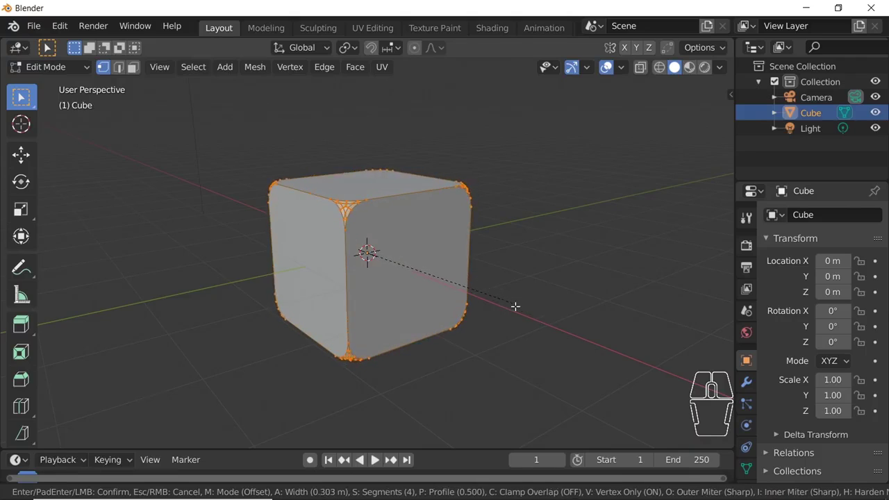
scroll(539, 316, down, 3)
scroll(539, 316, up, 8)
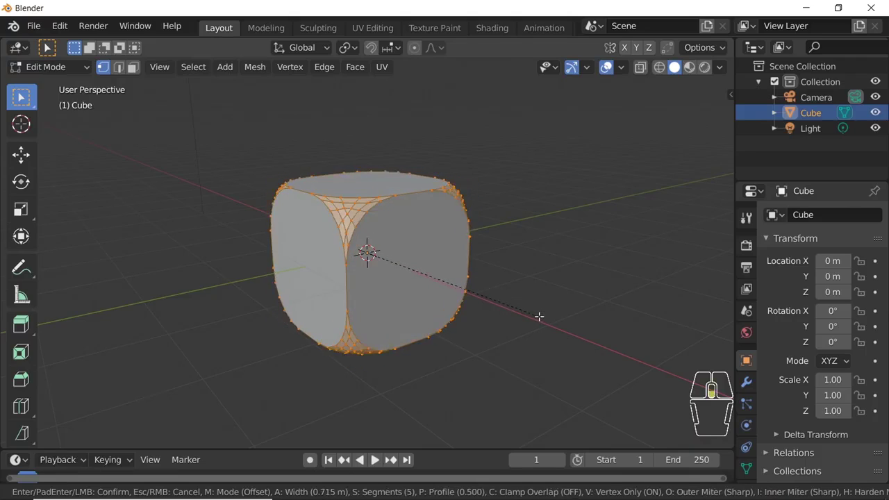
scroll(539, 316, down, 3)
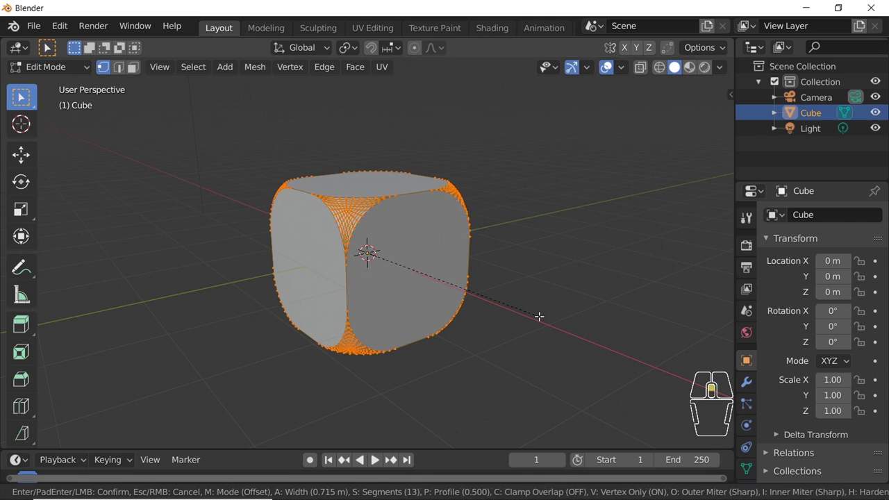
scroll(539, 316, down, 2)
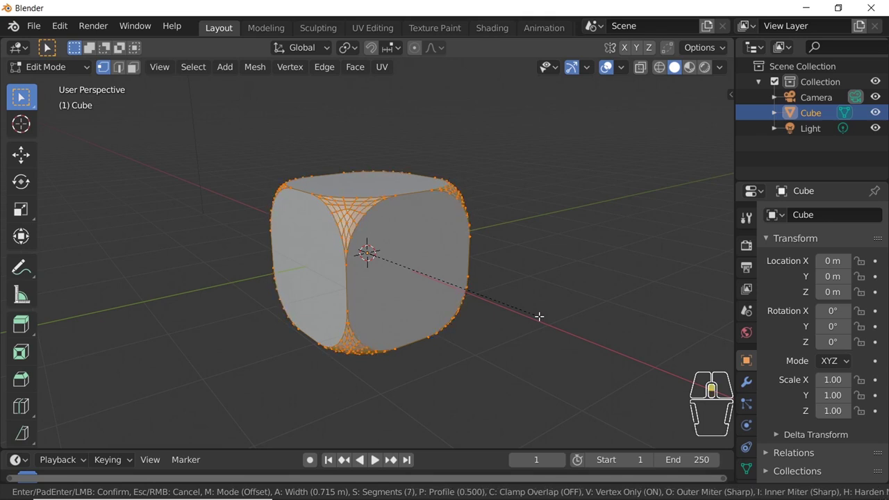
scroll(579, 350, up, 6)
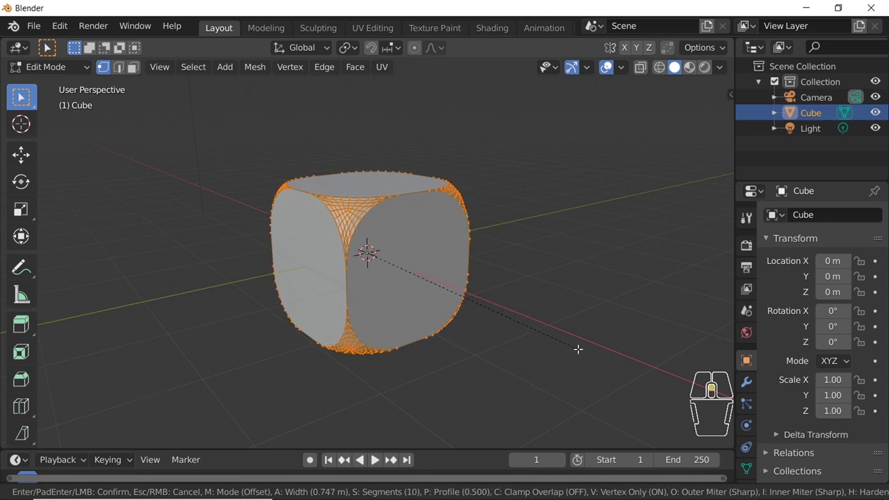
click(578, 349)
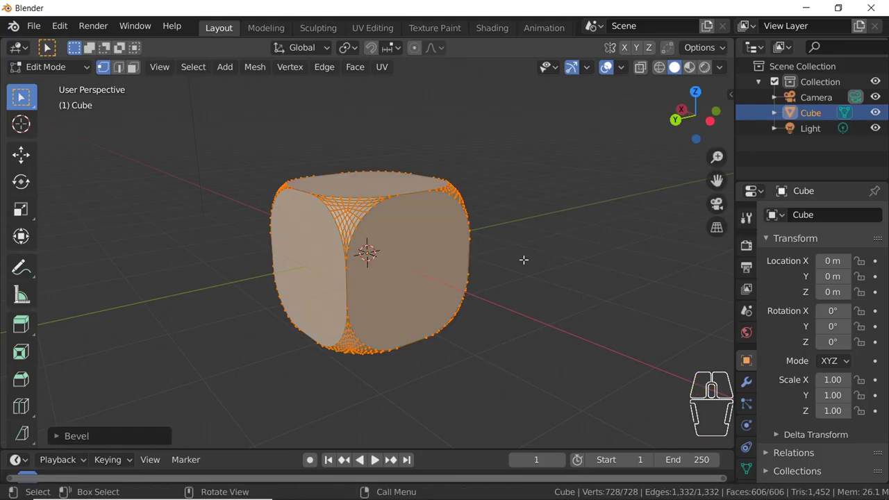
Clear the mesh selection, return to Object Mode and shade the corner-bevelled cube smooth
click(525, 259)
key(Tab)
middle_drag(528, 254, 367, 219)
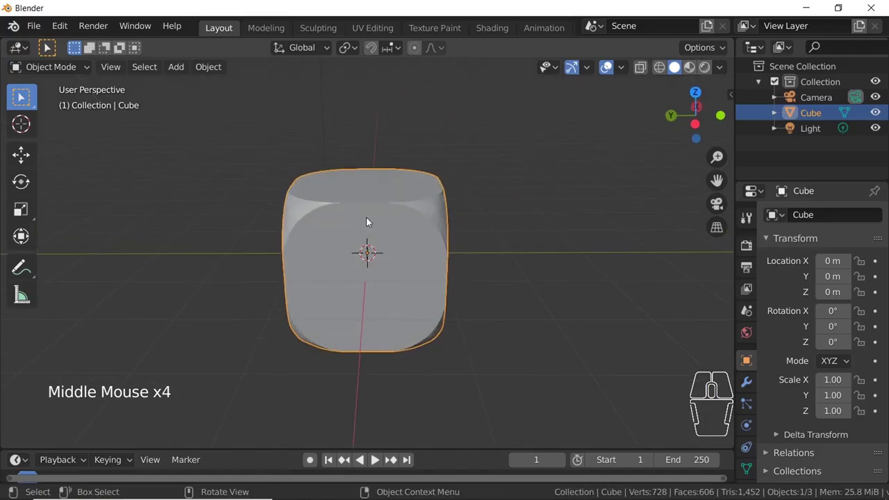
click(368, 211)
right_click(368, 210)
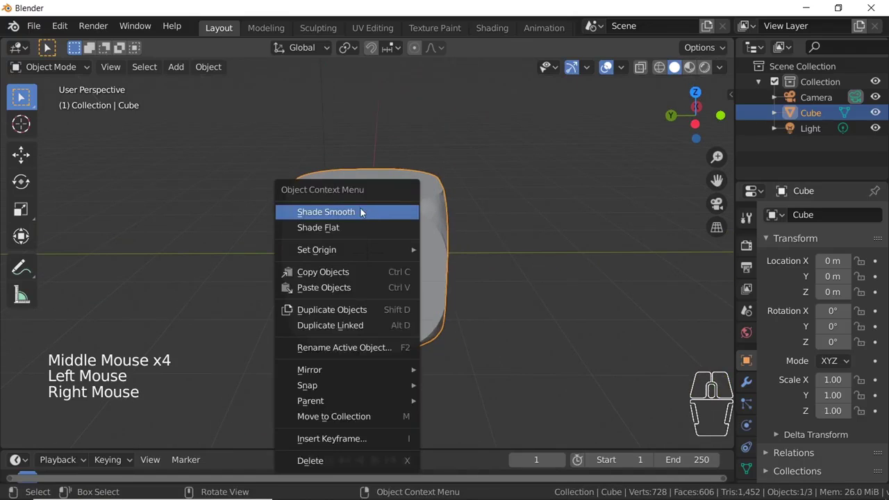
click(361, 210)
click(493, 223)
Enable Auto Smooth at 30° in the corner-bevelled cube's mesh normals settings
middle_drag(484, 202, 361, 253)
click(361, 253)
scroll(769, 441, down, 3)
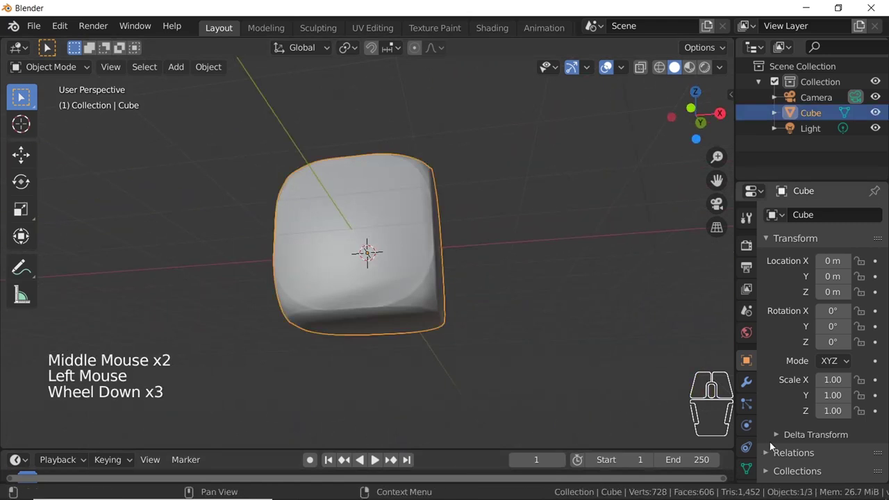
click(747, 471)
scroll(786, 465, down, 1)
scroll(786, 465, up, 1)
click(785, 475)
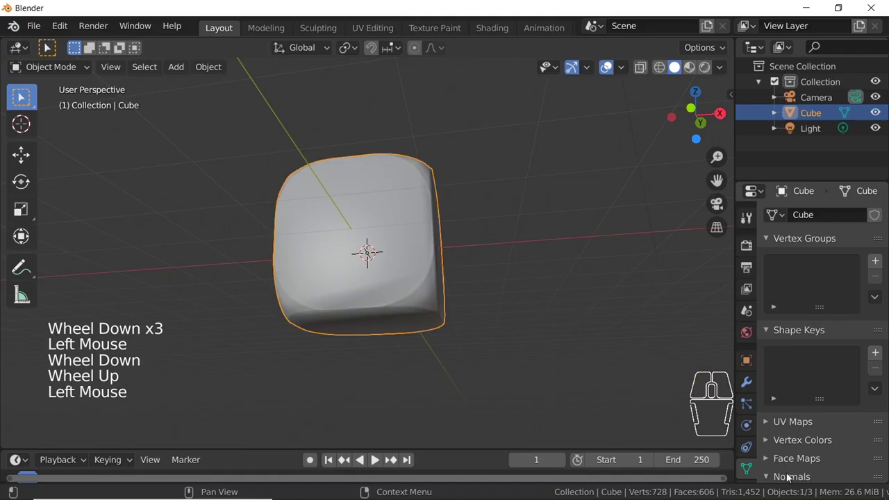
scroll(789, 458, down, 3)
click(790, 429)
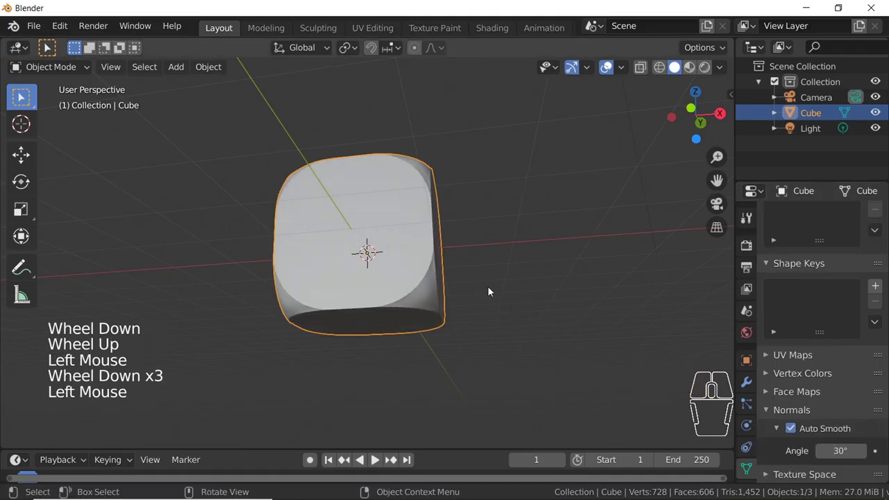
Deselect the cube and inspect the shading of its rounded corners from several angles, up close and from farther away
middle_drag(487, 286, 544, 271)
click(544, 276)
middle_drag(445, 253, 518, 351)
scroll(412, 312, up, 1)
scroll(412, 312, up, 1)
middle_drag(413, 312, 476, 257)
scroll(341, 263, down, 2)
scroll(476, 257, down, 3)
scroll(476, 257, up, 1)
middle_drag(476, 257, 464, 272)
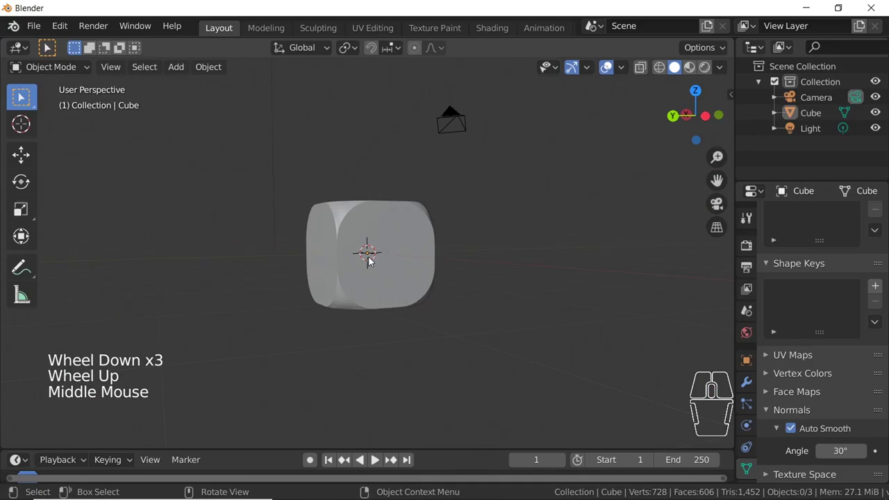
Enter Edit Mode on the cube and examine the vertices of its bevelled corners from all sides
key(Tab)
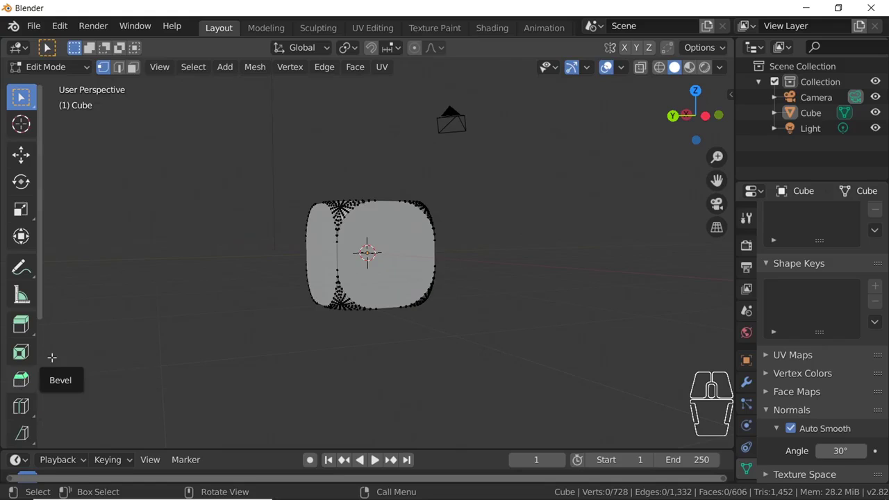
middle_drag(197, 282, 431, 234)
scroll(374, 236, up, 1)
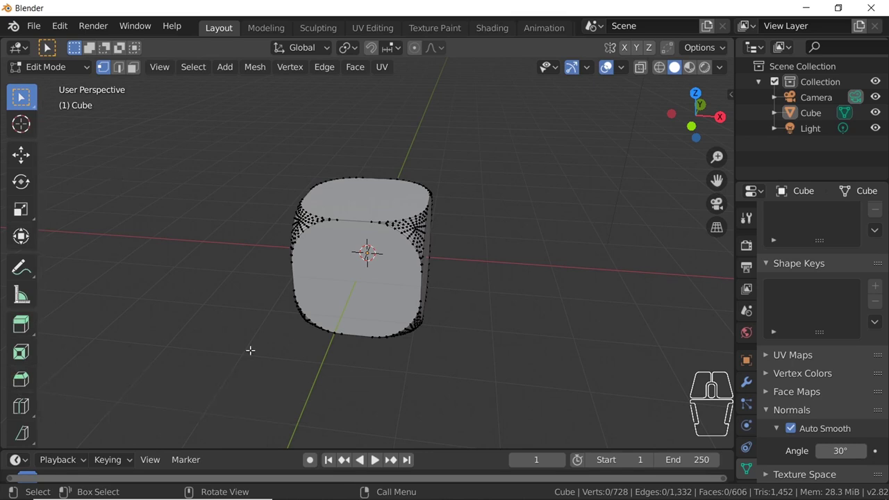
middle_drag(239, 336, 417, 324)
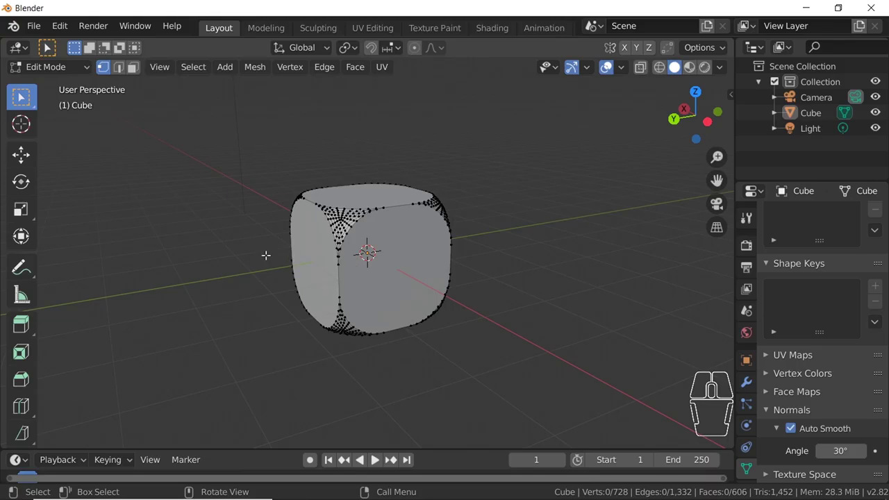
middle_drag(272, 250, 479, 263)
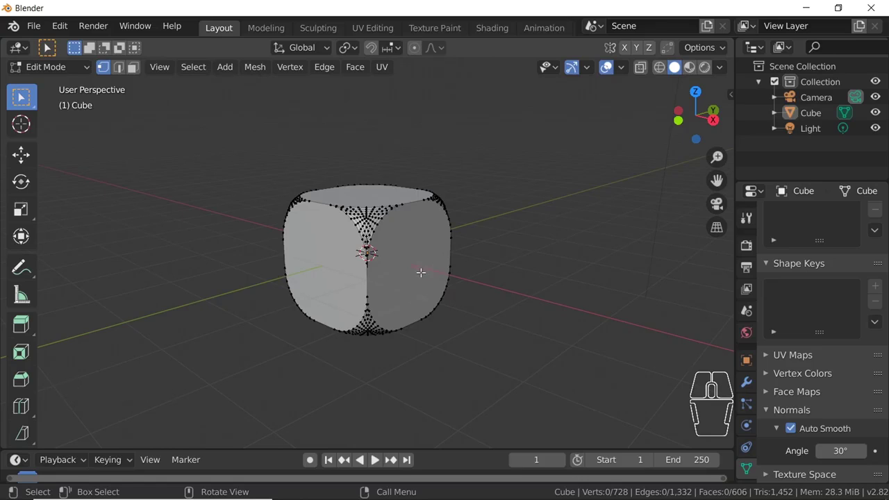
middle_drag(390, 256, 483, 243)
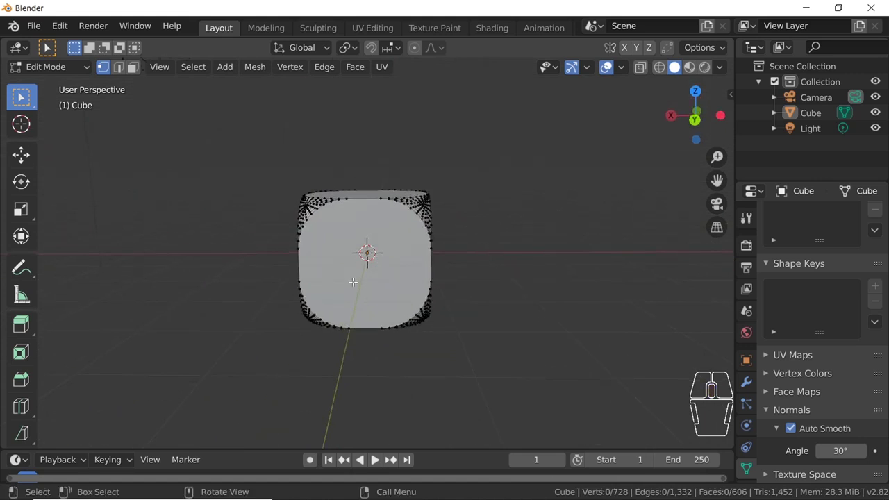
middle_drag(351, 281, 377, 278)
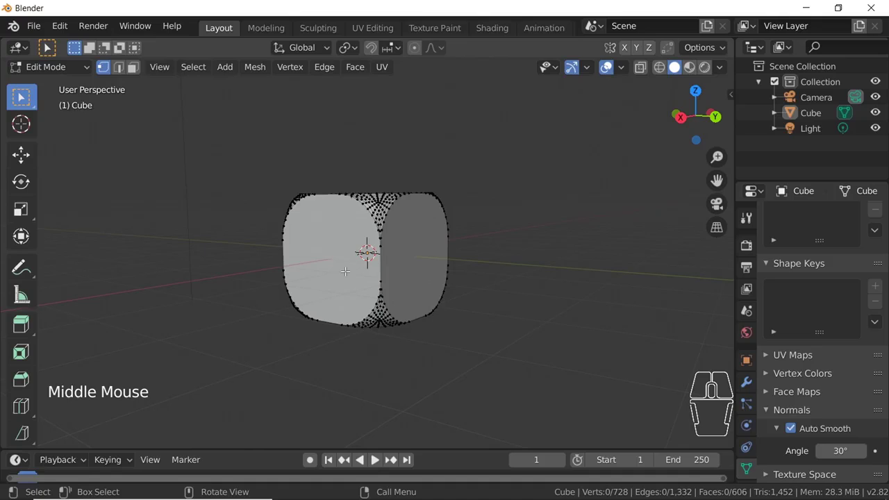